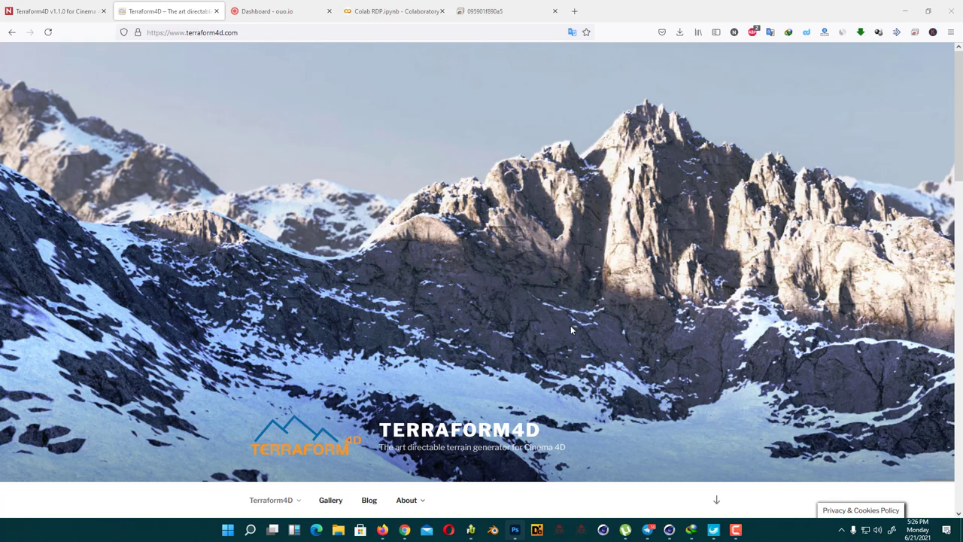
Step: Scroll through the Terraform4D web page and advance its image gallery
scroll(438, 253, down, 2)
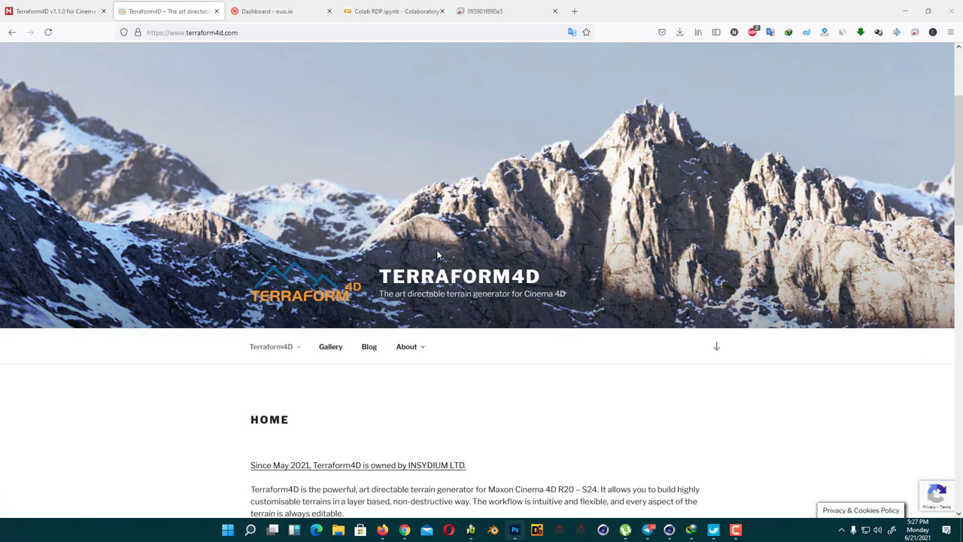
scroll(438, 254, down, 3)
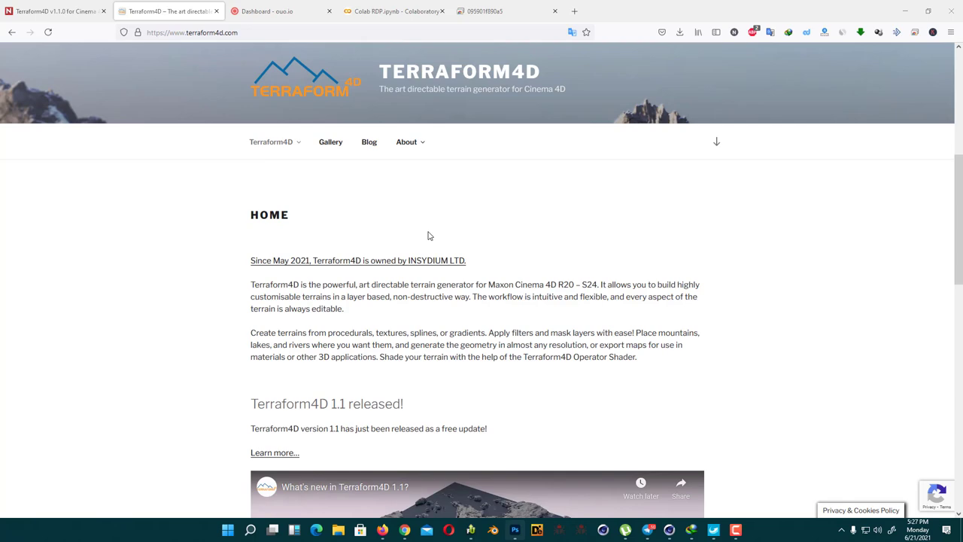
scroll(427, 236, down, 3)
scroll(427, 235, down, 2)
scroll(427, 236, up, 3)
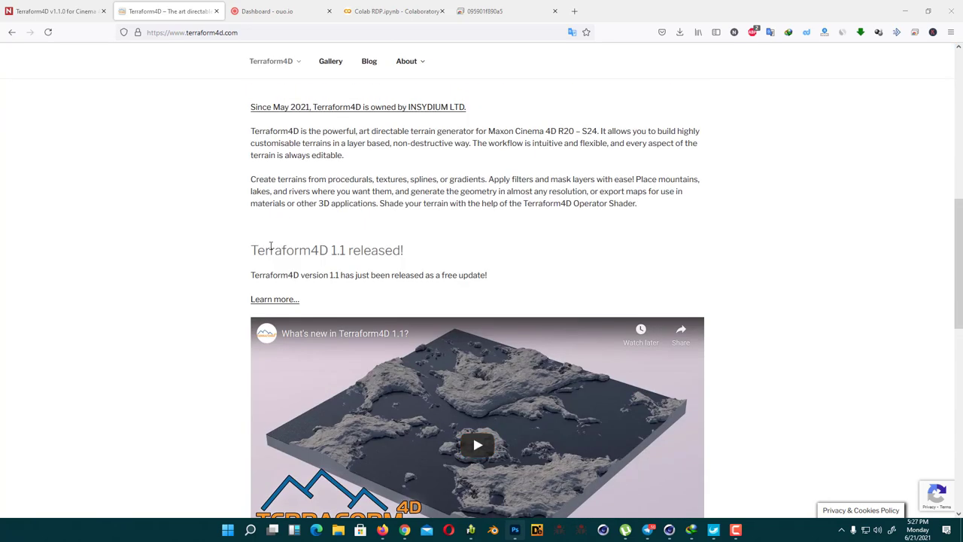
scroll(301, 260, up, 5)
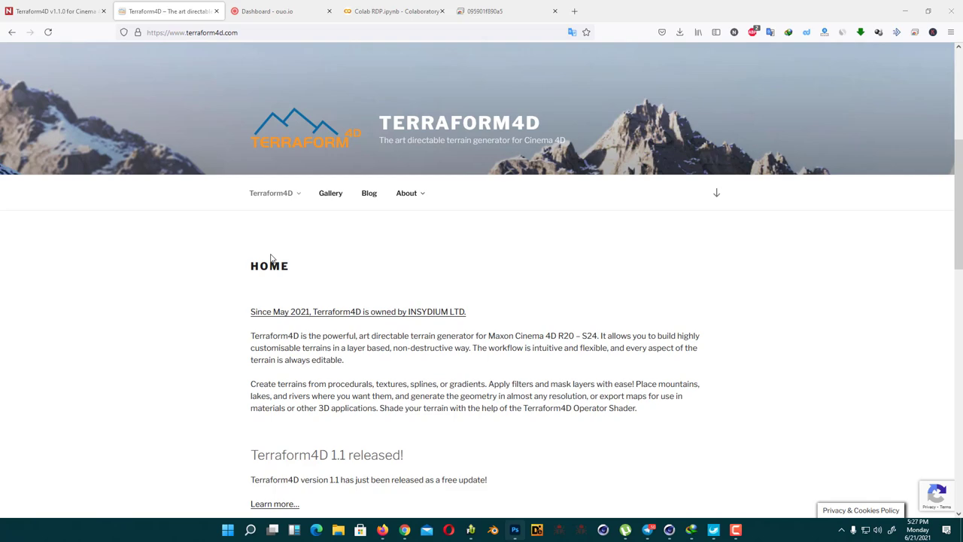
scroll(301, 260, down, 2)
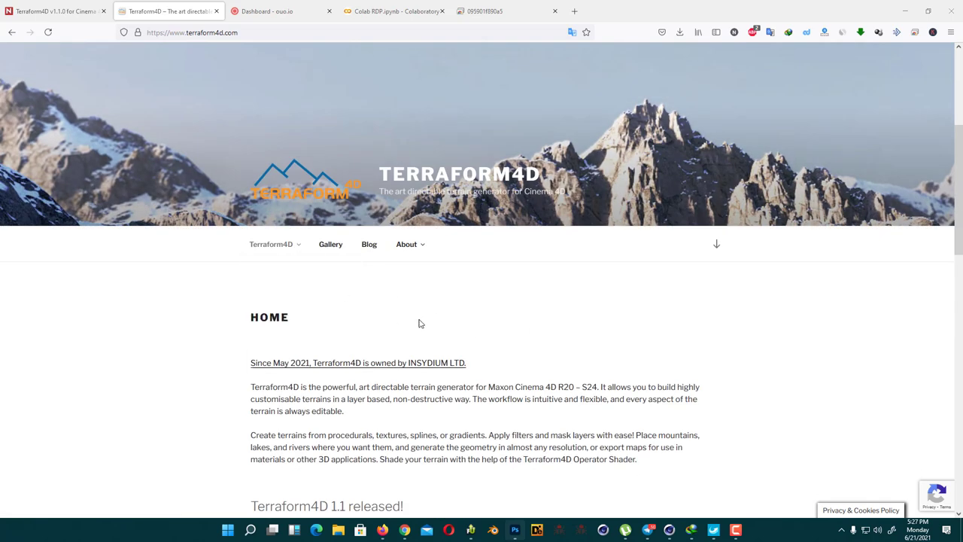
scroll(420, 323, down, 2)
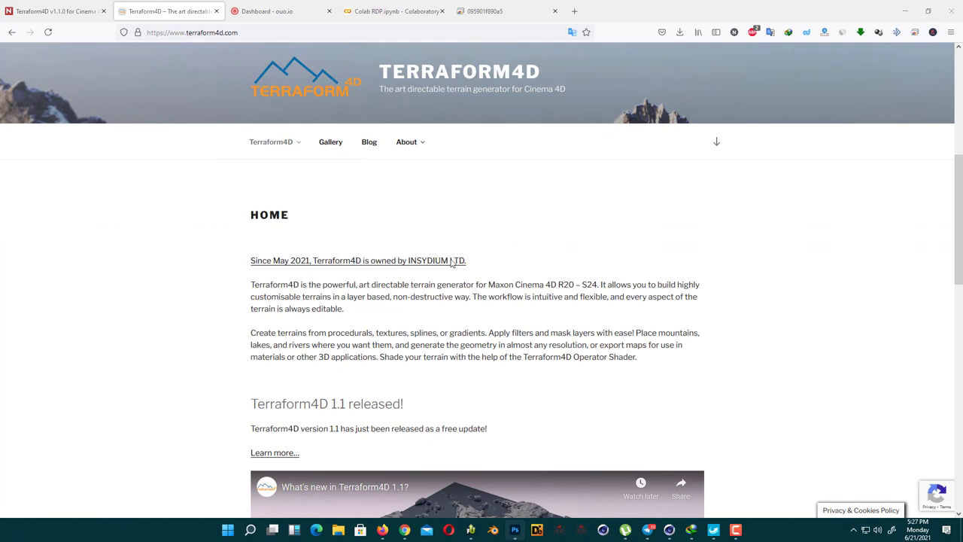
scroll(299, 269, down, 3)
scroll(300, 269, up, 3)
scroll(391, 314, down, 2)
scroll(391, 314, down, 6)
scroll(392, 316, down, 2)
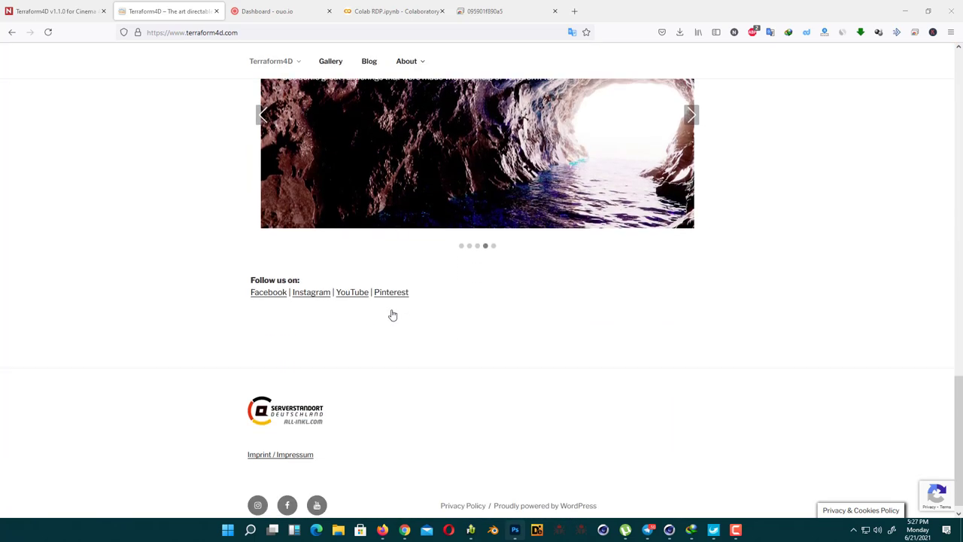
scroll(392, 316, up, 3)
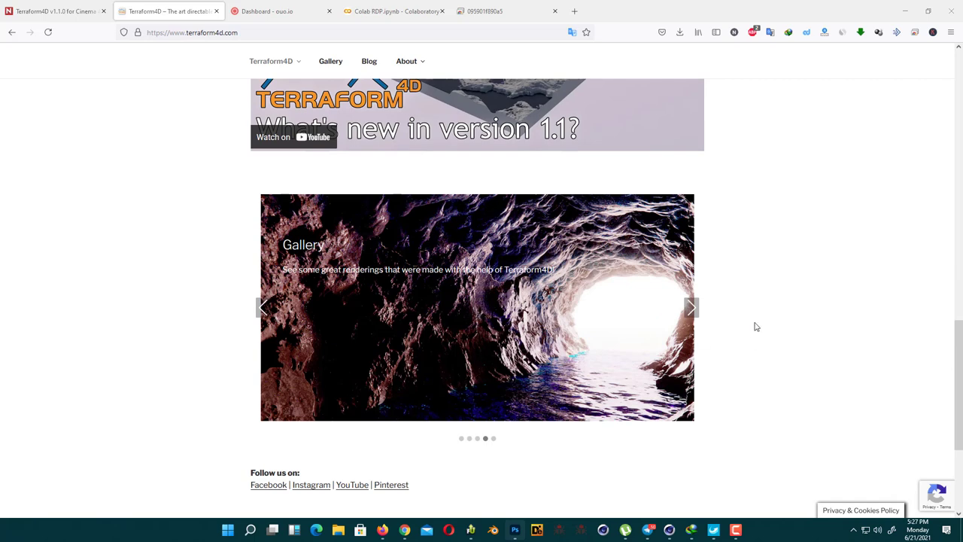
click(690, 307)
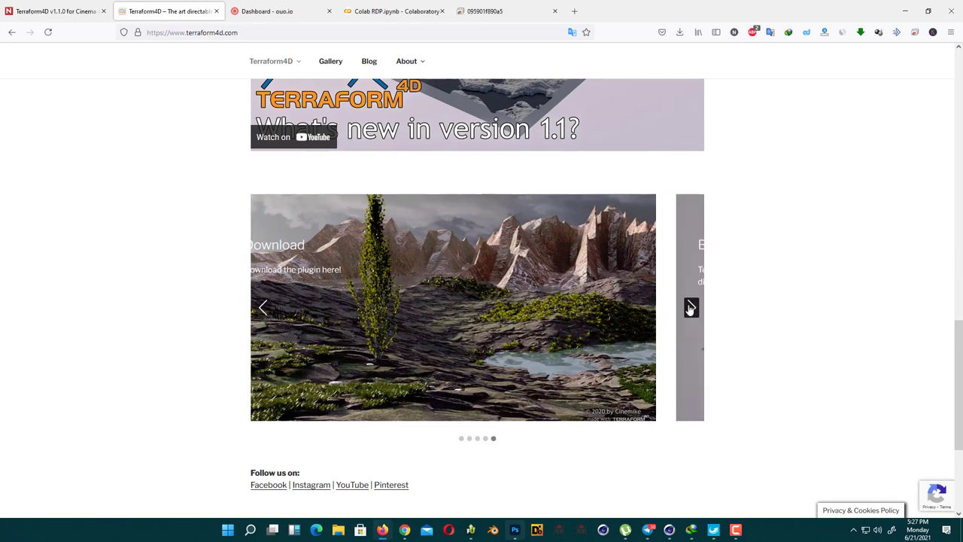
scroll(754, 307, down, 3)
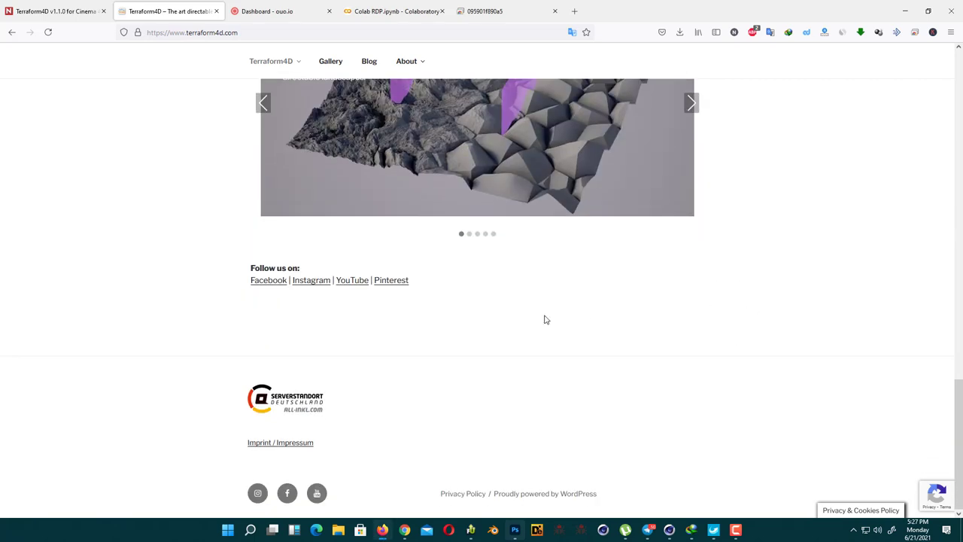
scroll(544, 315, up, 3)
scroll(544, 314, up, 10)
scroll(544, 315, up, 5)
scroll(544, 315, up, 2)
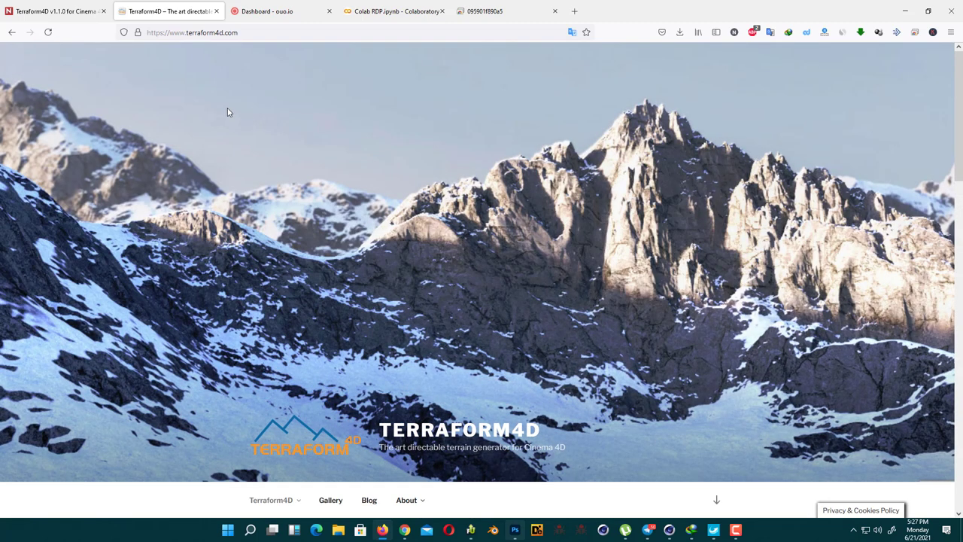
mouse_move(669, 530)
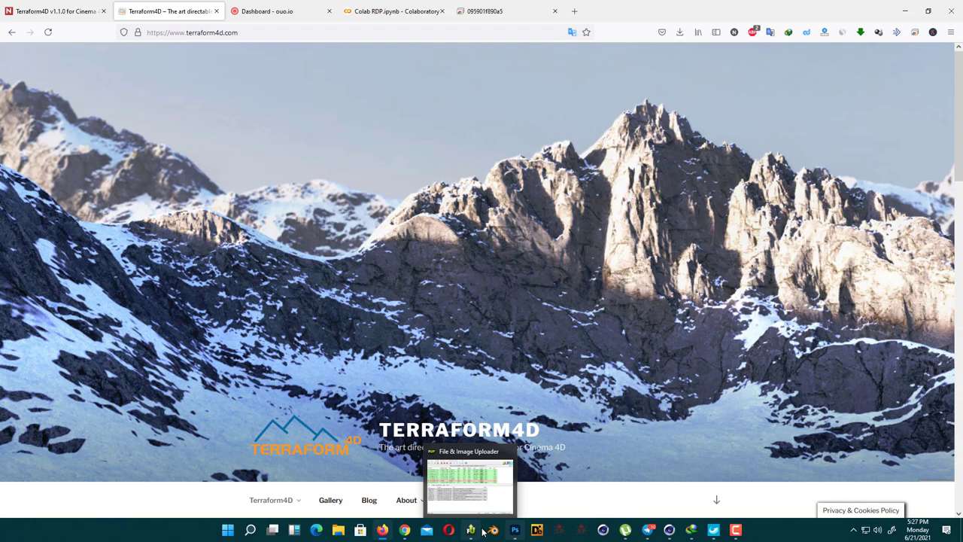
Step: Switch to Cinema 4D and start a new empty project
click(660, 531)
mouse_move(421, 222)
alt+mouse_down()
mouse_move(334, 220)
mouse_move(283, 269)
mouse_move(221, 210)
alt+mouse_up()
click(8, 17)
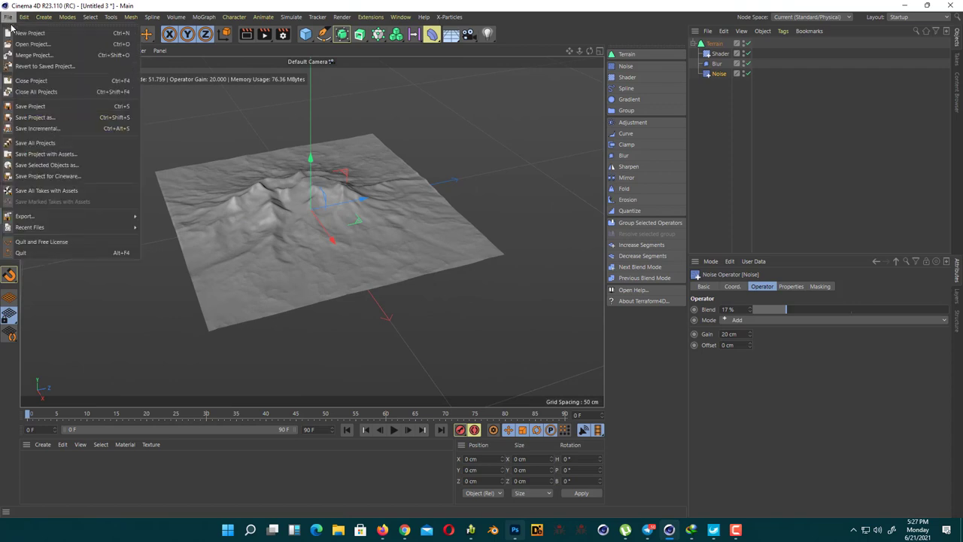
click(28, 32)
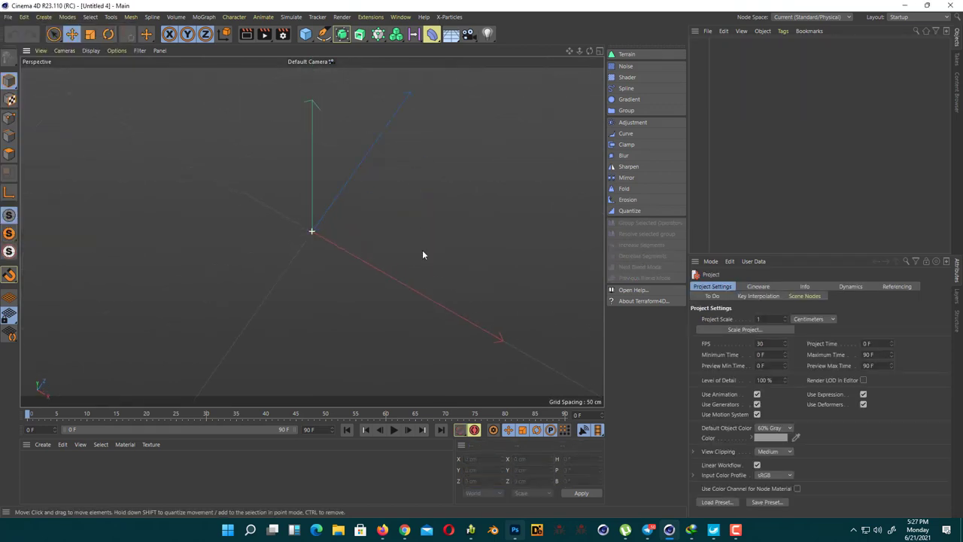
Step: Look for Terraform4D_R23 in the Extensions menu, then close it without adding anything
mouse_move(422, 250)
alt+mouse_down()
mouse_move(295, 180)
mouse_move(375, 195)
alt+mouse_up()
mouse_move(259, 241)
alt+mouse_down()
mouse_move(340, 224)
mouse_move(351, 274)
mouse_move(353, 224)
mouse_move(401, 233)
mouse_move(357, 222)
alt+mouse_up()
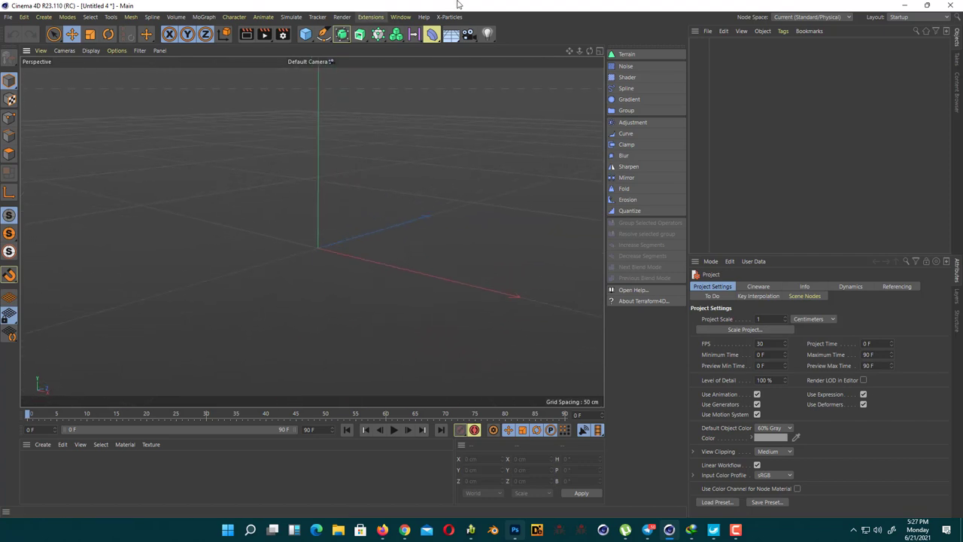
click(370, 16)
mouse_move(391, 198)
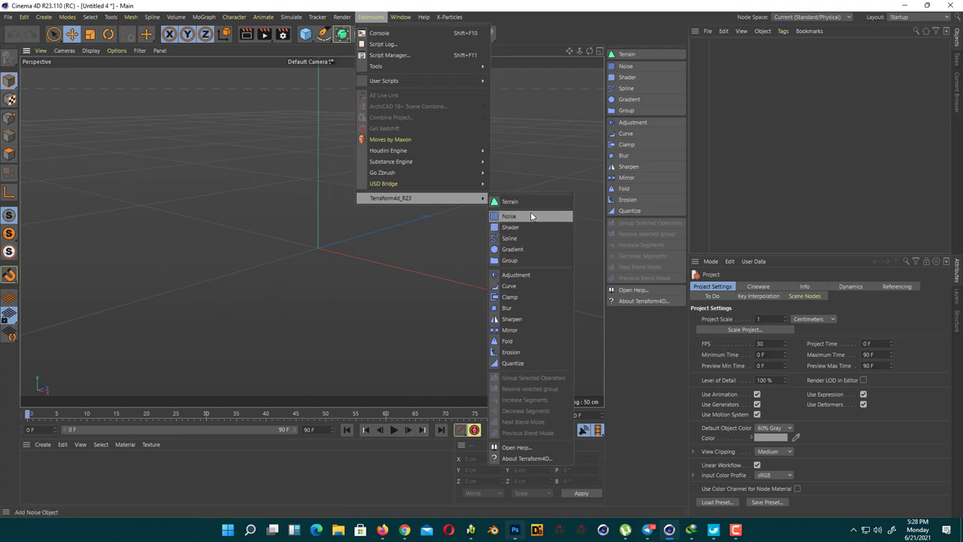
click(408, 228)
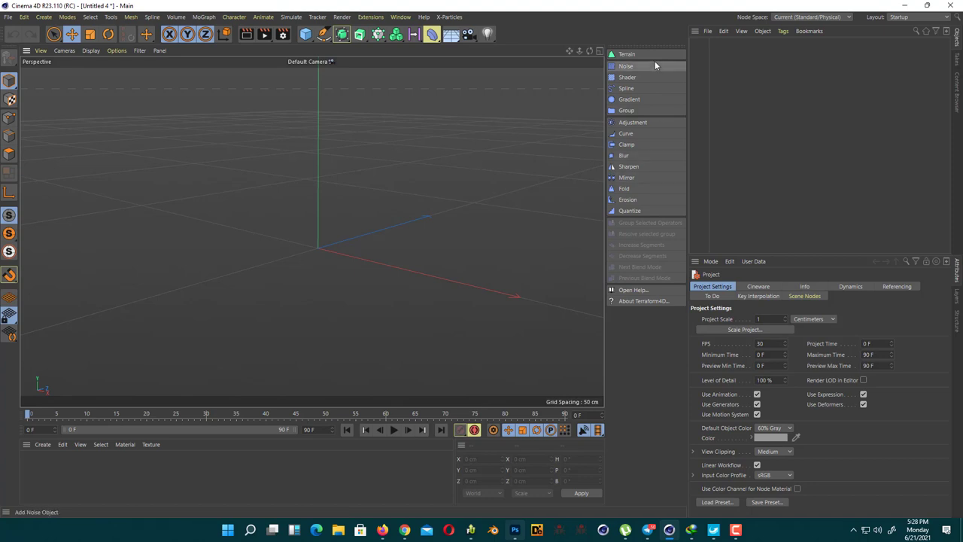
alt+drag(324, 206, 363, 203)
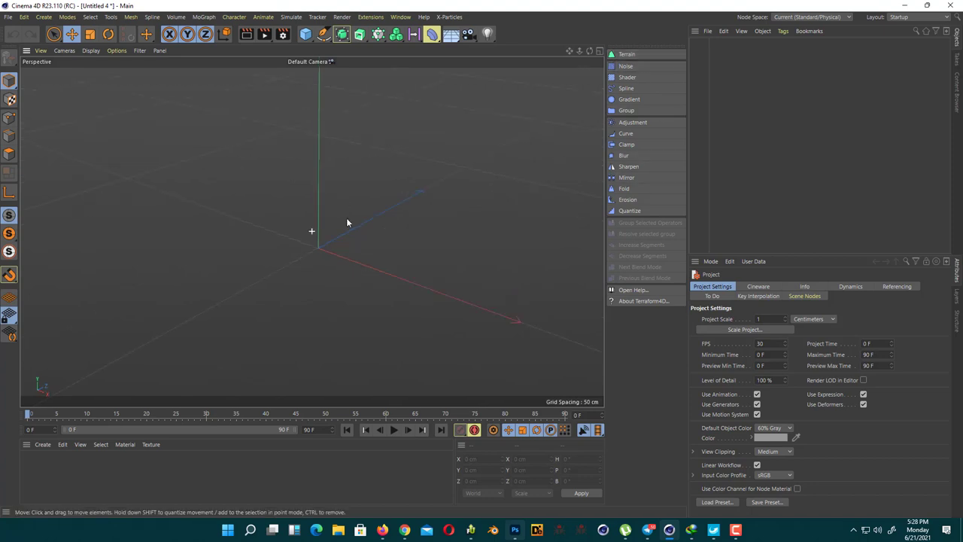
Step: Add a Terraform4D Terrain plane and view its 500×500-segment, quad-tessellation Object settings
click(627, 56)
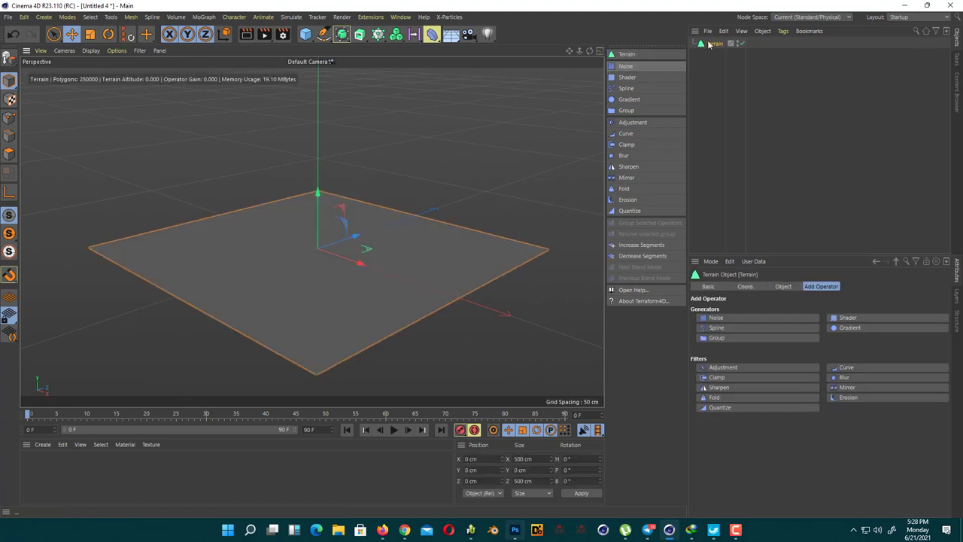
mouse_move(252, 133)
alt+mouse_down()
mouse_move(392, 249)
mouse_move(349, 189)
mouse_move(372, 133)
mouse_move(389, 238)
mouse_move(400, 182)
mouse_move(387, 227)
alt+mouse_up()
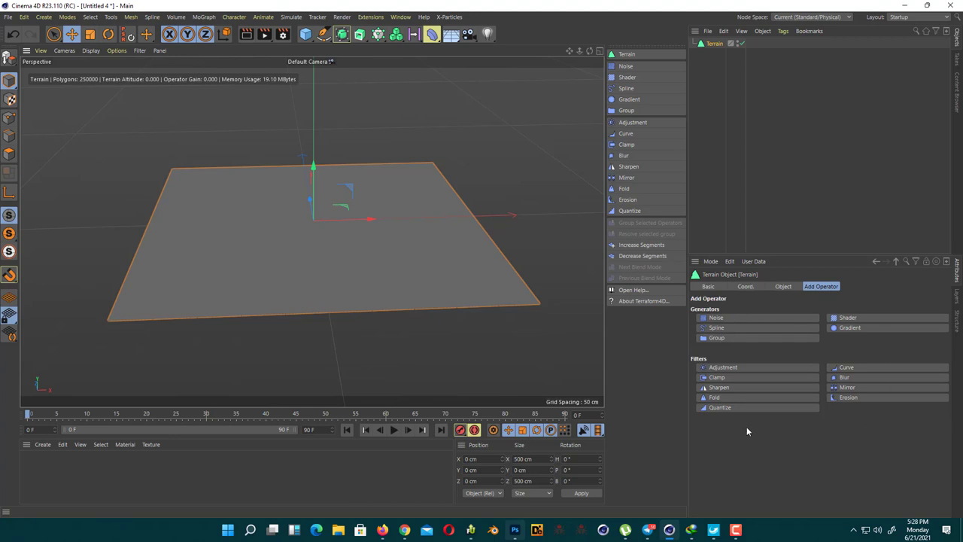
shift+click(783, 286)
scroll(751, 369, down, 2)
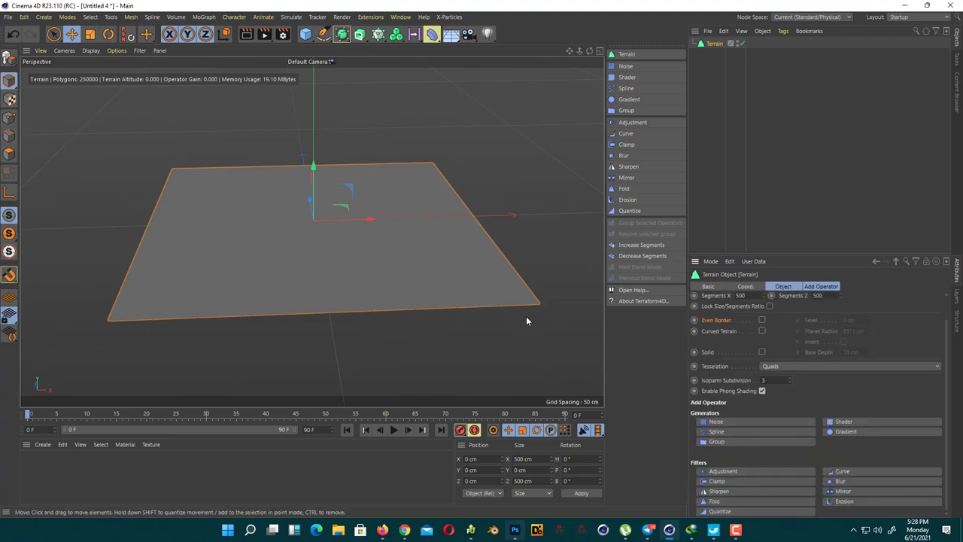
mouse_move(397, 277)
alt+mouse_down()
mouse_move(434, 263)
mouse_move(372, 241)
mouse_move(369, 263)
mouse_move(408, 292)
mouse_move(420, 255)
mouse_move(407, 271)
alt+mouse_up()
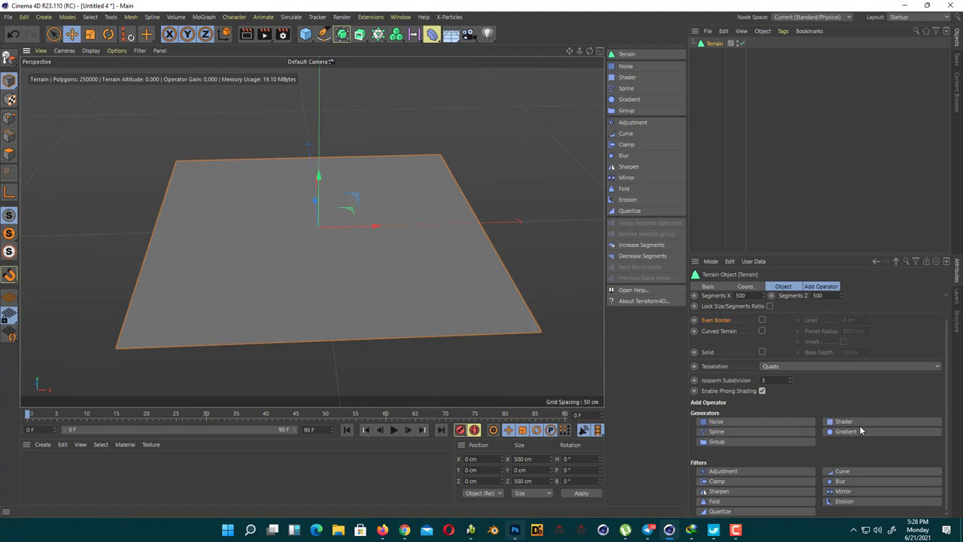
Step: Add a Noise operator and raise the Terrain's X and Z segments to 1000
click(758, 423)
mouse_move(314, 200)
alt+mouse_down()
mouse_move(327, 327)
mouse_move(327, 213)
mouse_move(359, 268)
mouse_move(358, 310)
mouse_move(378, 262)
mouse_move(423, 260)
mouse_move(425, 248)
mouse_move(439, 312)
mouse_move(450, 260)
mouse_move(483, 265)
mouse_move(472, 275)
mouse_move(456, 258)
mouse_move(465, 277)
alt+mouse_up()
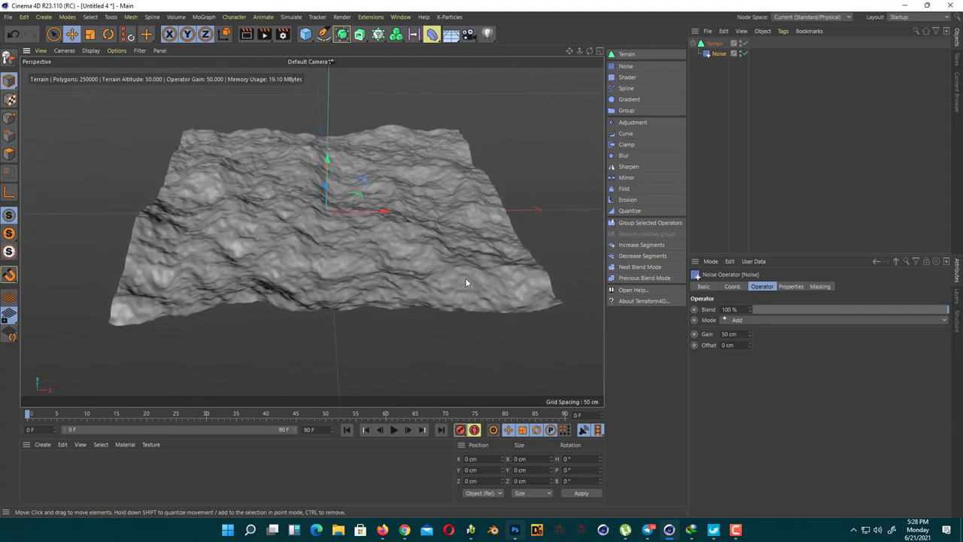
click(715, 42)
double_click(743, 320)
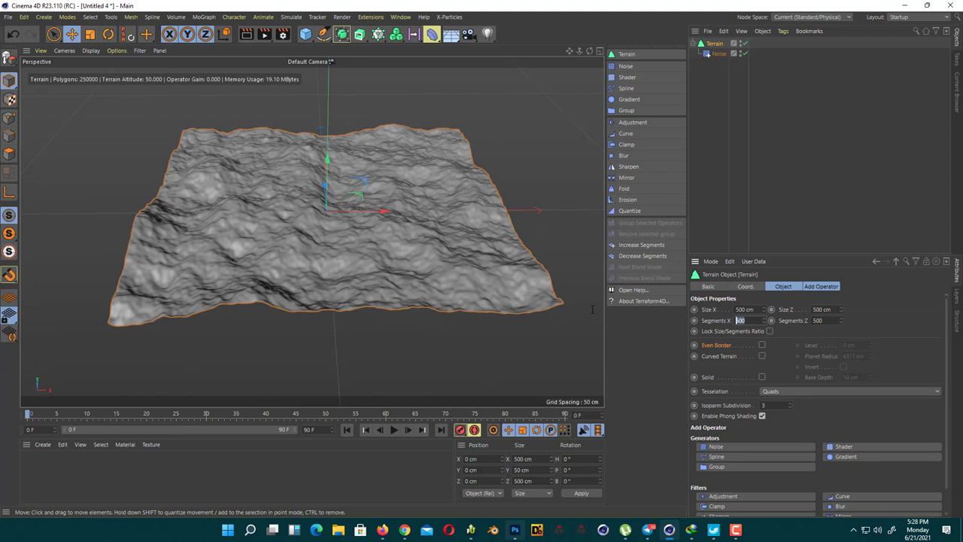
text(00)
key(Tab)
text(1000)
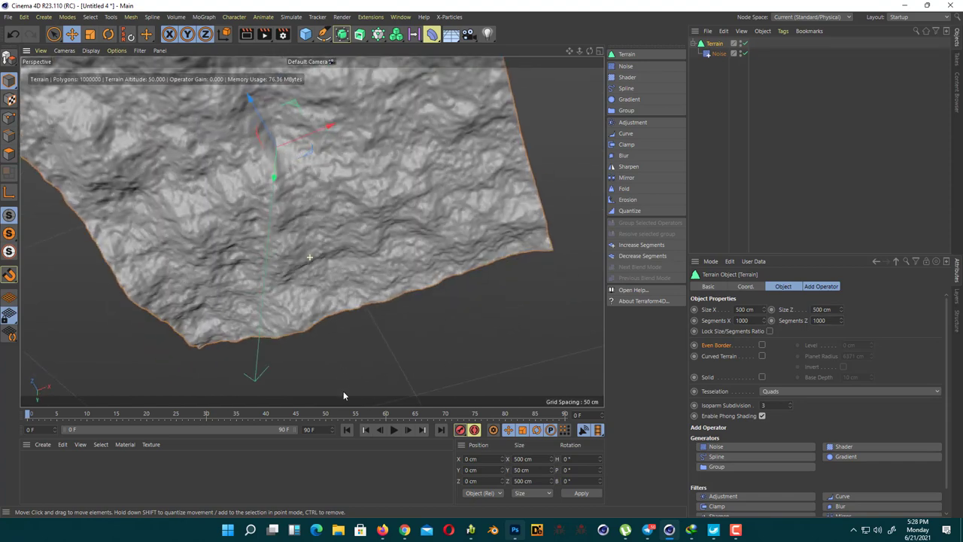
Step: Change the Noise operator's noise type to Ridged Multifractal
click(719, 53)
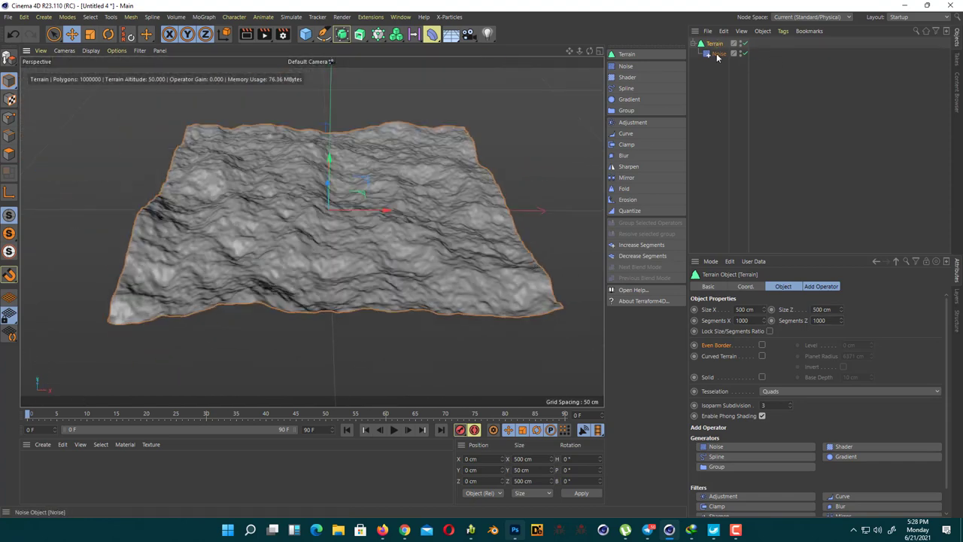
click(792, 286)
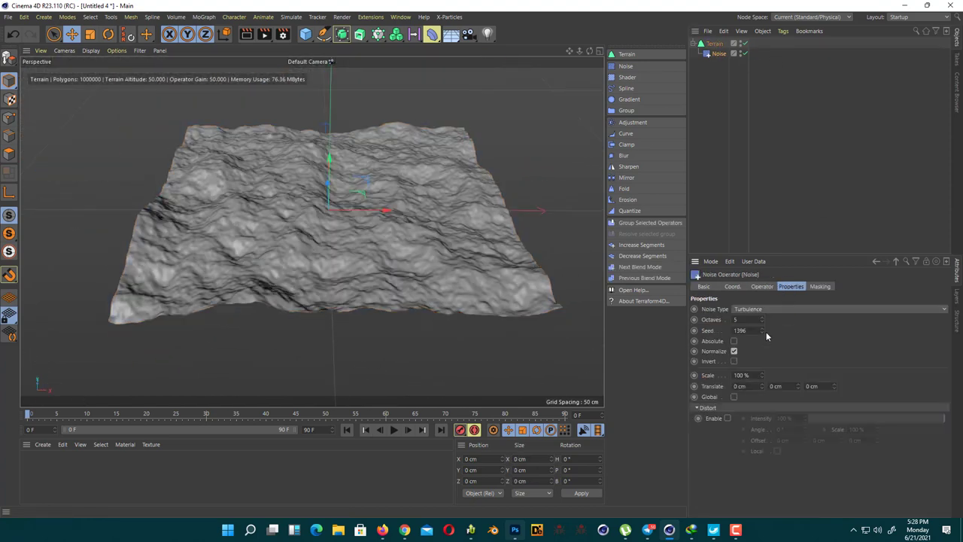
shift+click(761, 286)
shift+click(820, 287)
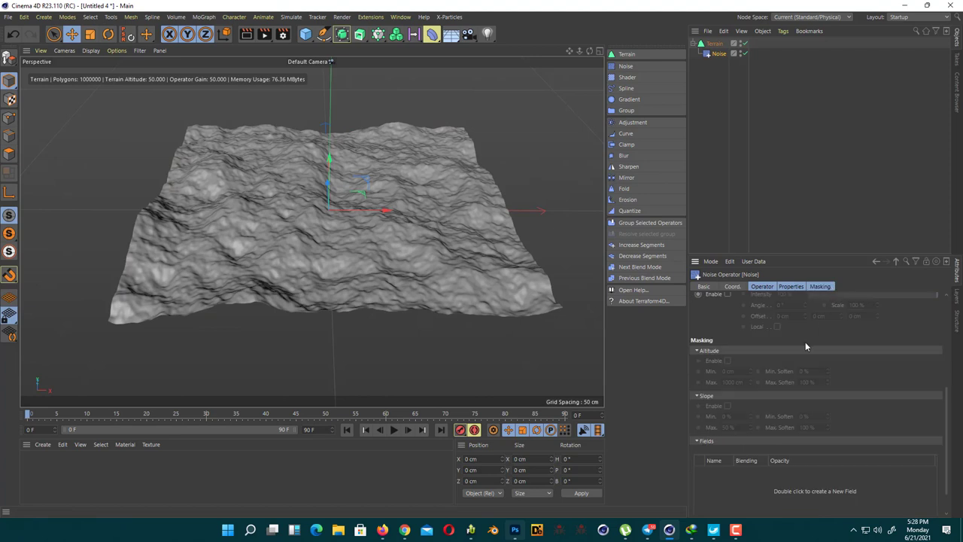
shift+click(811, 289)
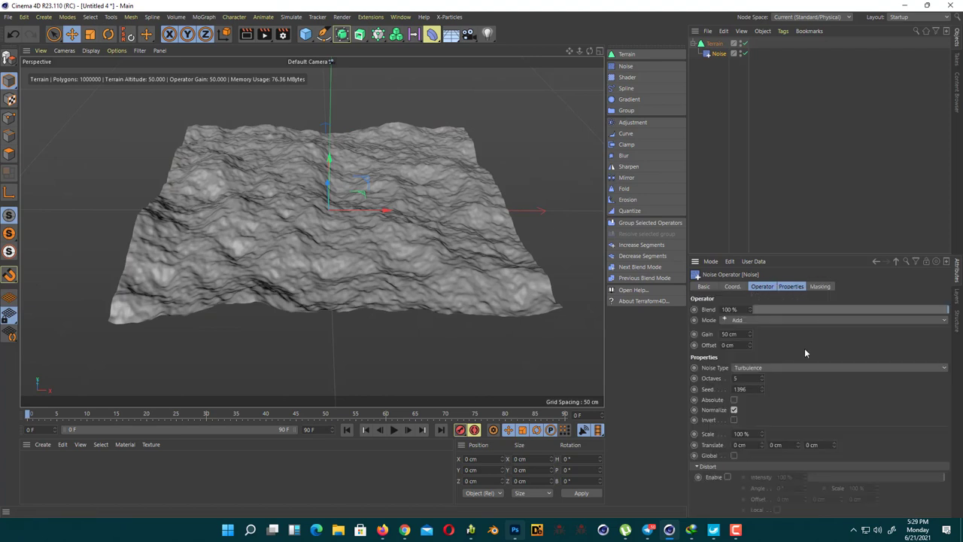
click(751, 368)
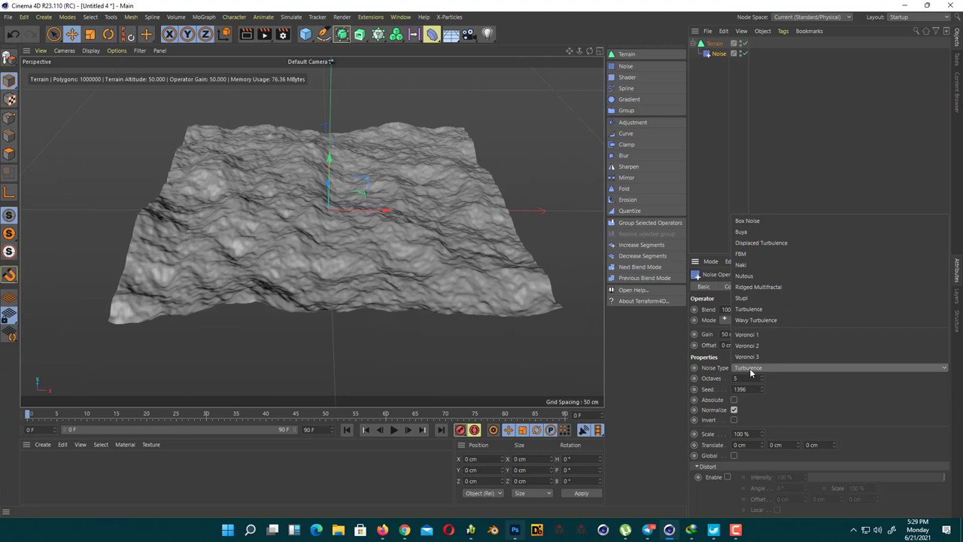
click(775, 292)
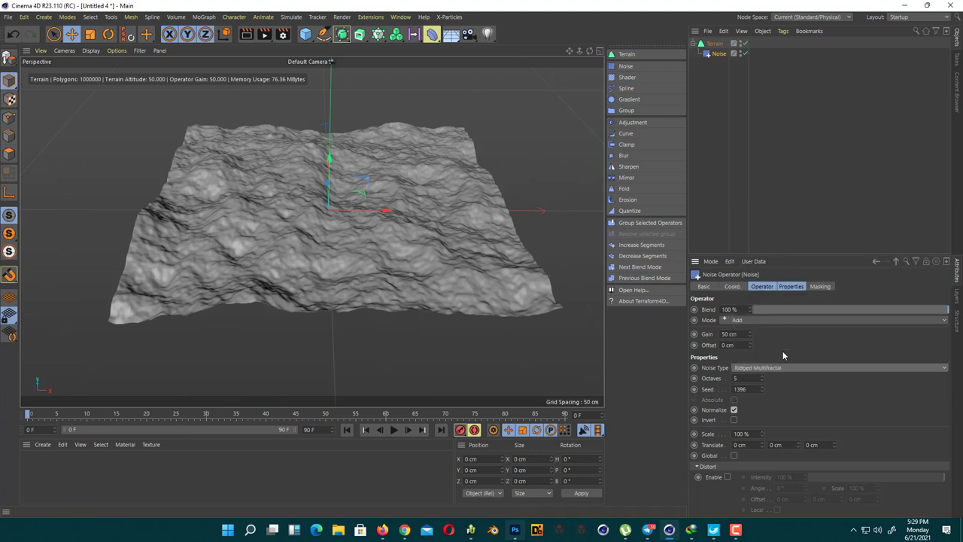
mouse_move(430, 248)
alt+mouse_down()
mouse_move(393, 223)
mouse_move(325, 241)
mouse_move(413, 220)
mouse_move(409, 304)
mouse_move(407, 263)
alt+mouse_up()
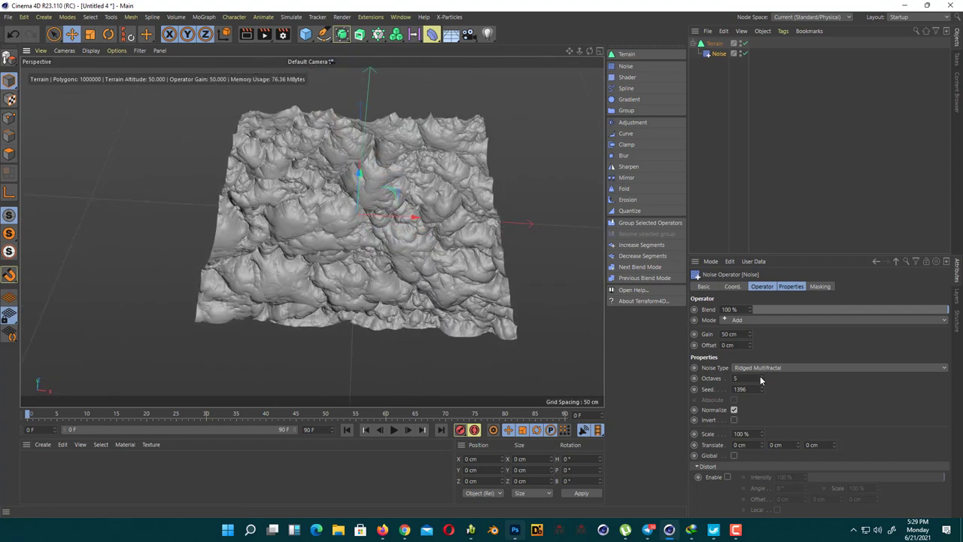
Step: Set the noise scale to 200%
mouse_move(762, 379)
click(742, 434)
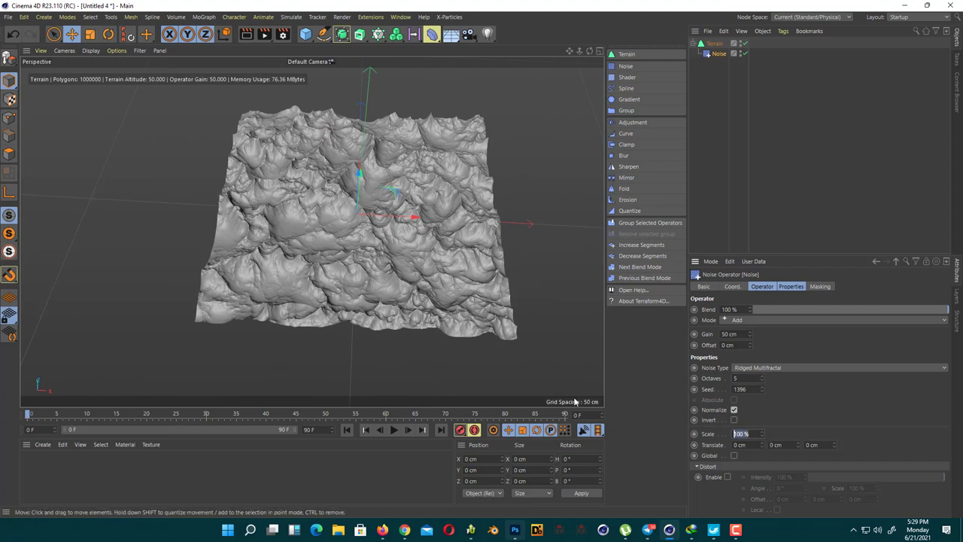
text(200)
key(Return)
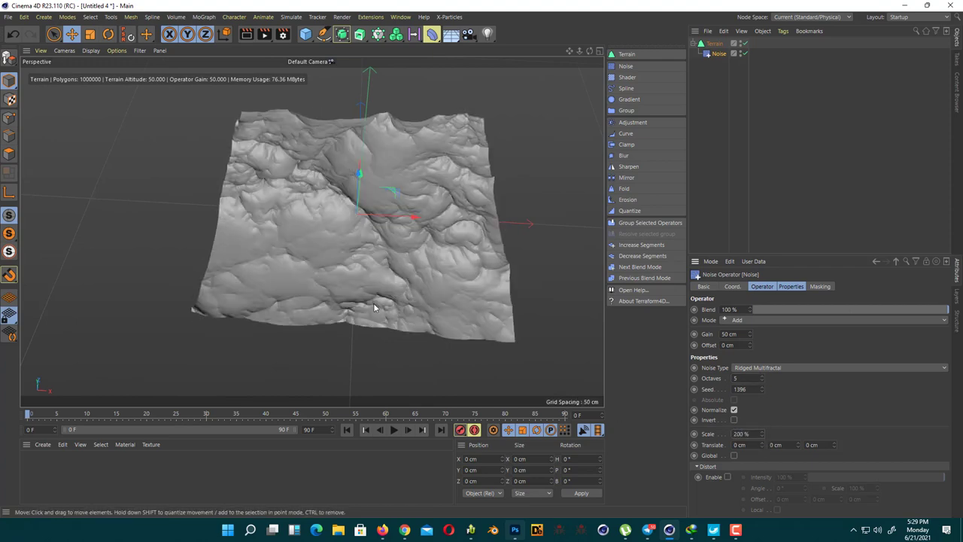
mouse_move(374, 306)
alt+mouse_down()
mouse_move(363, 176)
mouse_move(300, 240)
mouse_move(456, 261)
mouse_move(460, 303)
mouse_move(447, 344)
mouse_move(459, 318)
mouse_move(335, 294)
mouse_move(429, 260)
mouse_move(436, 317)
mouse_move(416, 297)
mouse_move(450, 349)
mouse_move(414, 279)
mouse_move(406, 282)
alt+mouse_up()
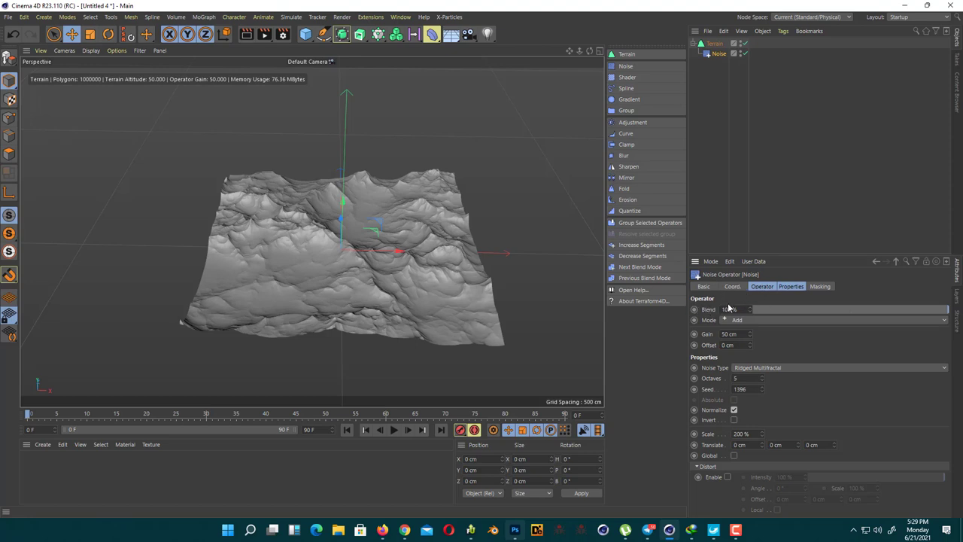
mouse_move(947, 310)
mouse_down()
mouse_move(694, 311)
mouse_move(950, 309)
mouse_move(727, 303)
mouse_move(898, 300)
mouse_move(940, 309)
mouse_up()
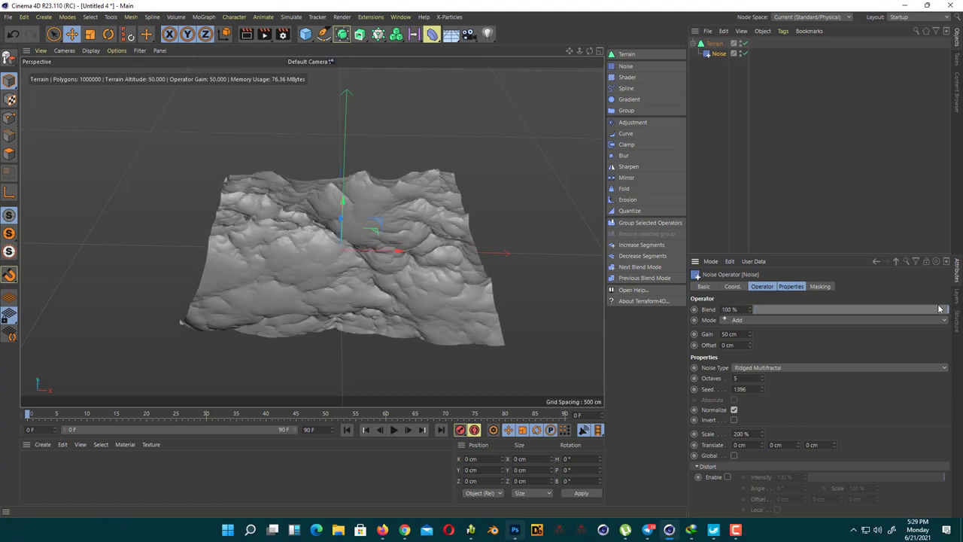
click(749, 322)
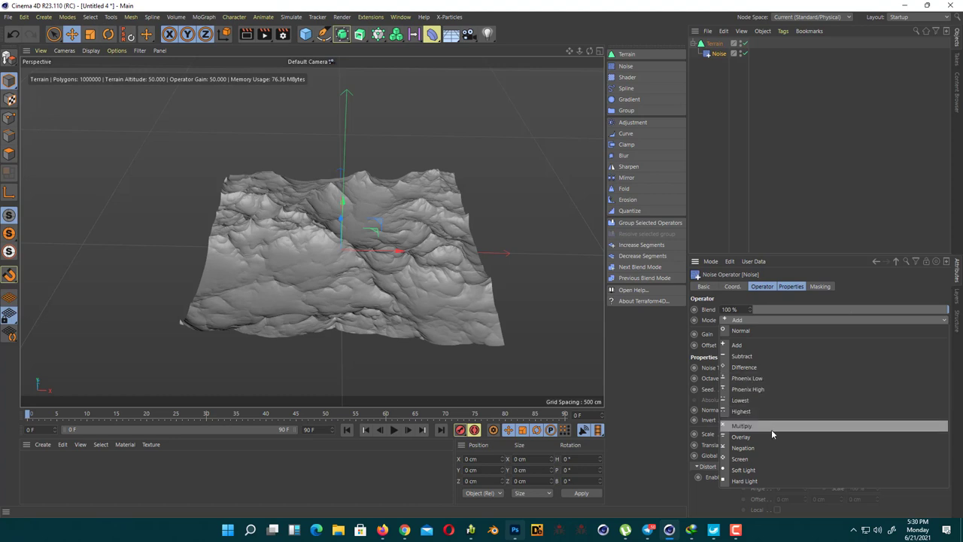
click(760, 411)
click(787, 321)
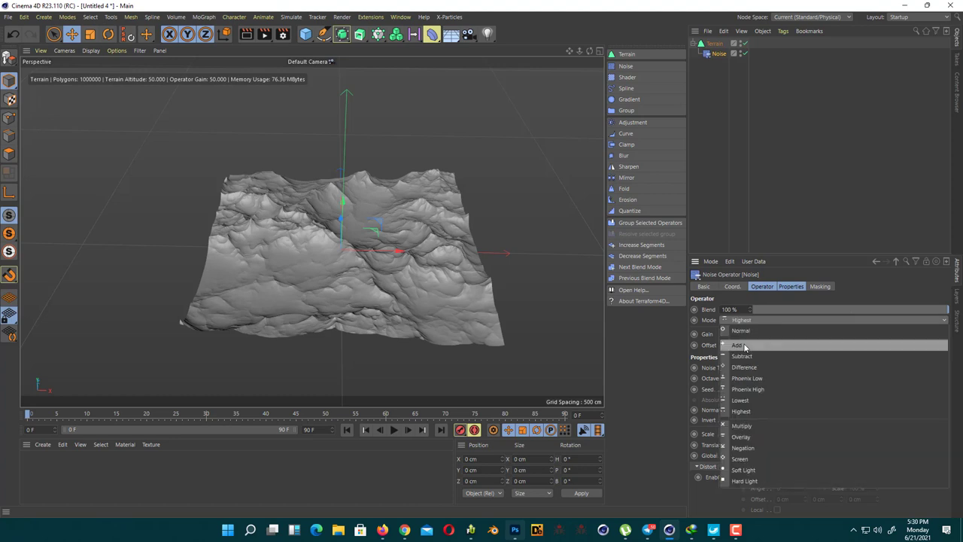
click(743, 344)
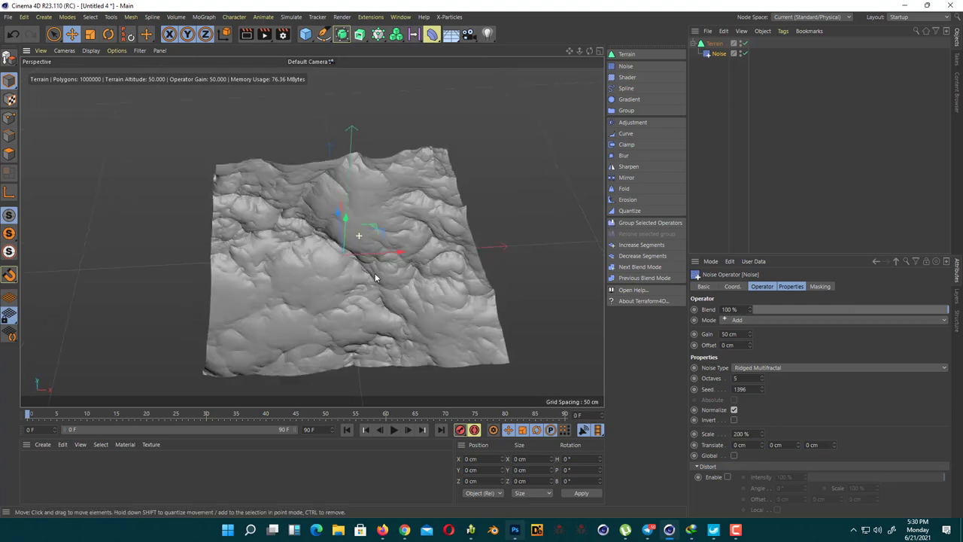
alt+drag(554, 237, 347, 211)
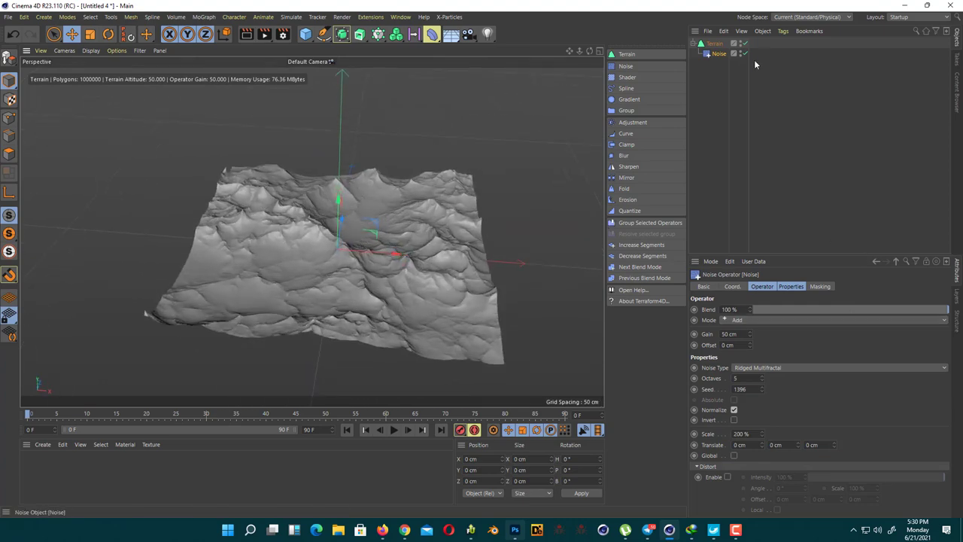
Step: Add a second Turbulence noise, Noise.1, trying Subtract blend mode before returning to Add
click(713, 43)
click(727, 448)
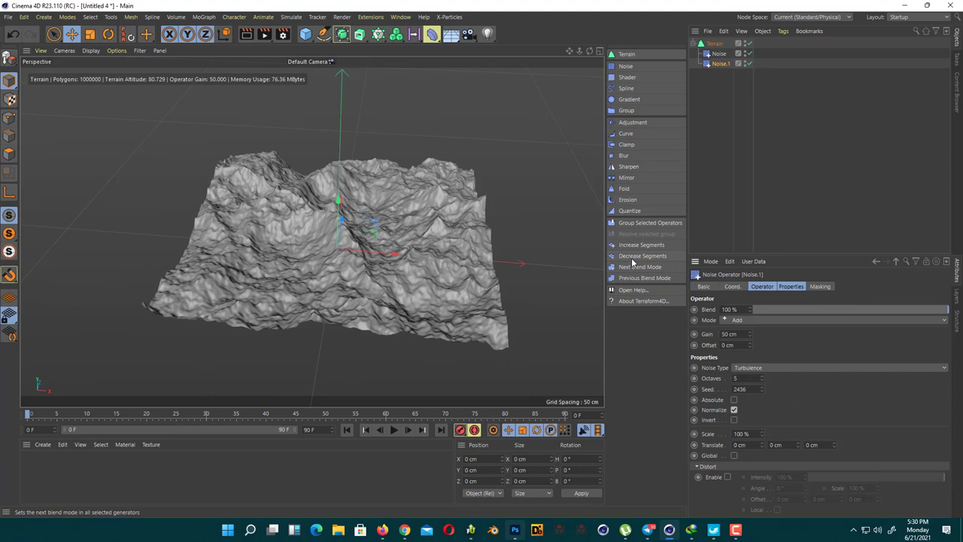
mouse_move(414, 194)
alt+mouse_down()
mouse_move(353, 188)
mouse_move(451, 194)
alt+mouse_up()
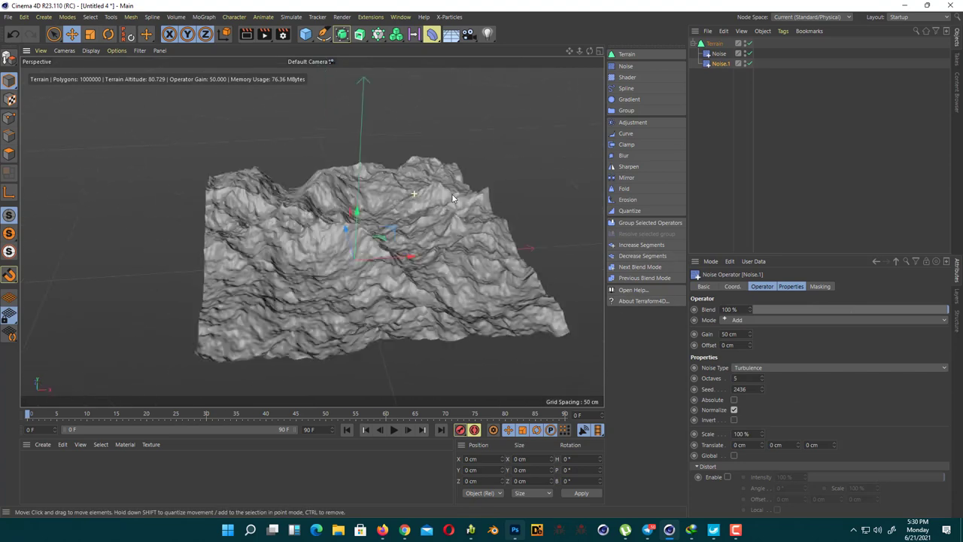
click(742, 320)
click(745, 356)
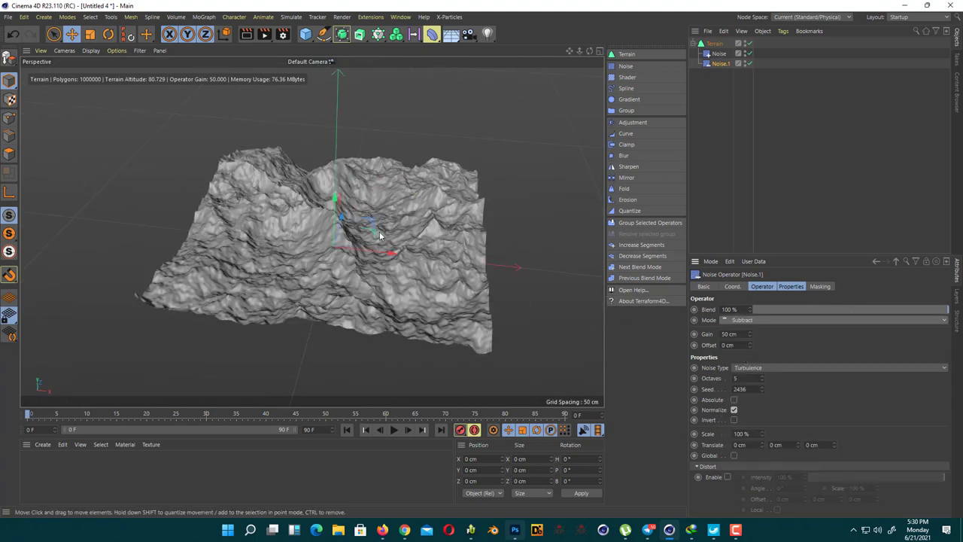
mouse_move(421, 151)
alt+mouse_down()
mouse_move(419, 192)
mouse_move(421, 151)
alt+mouse_up()
scroll(419, 193, up, 5)
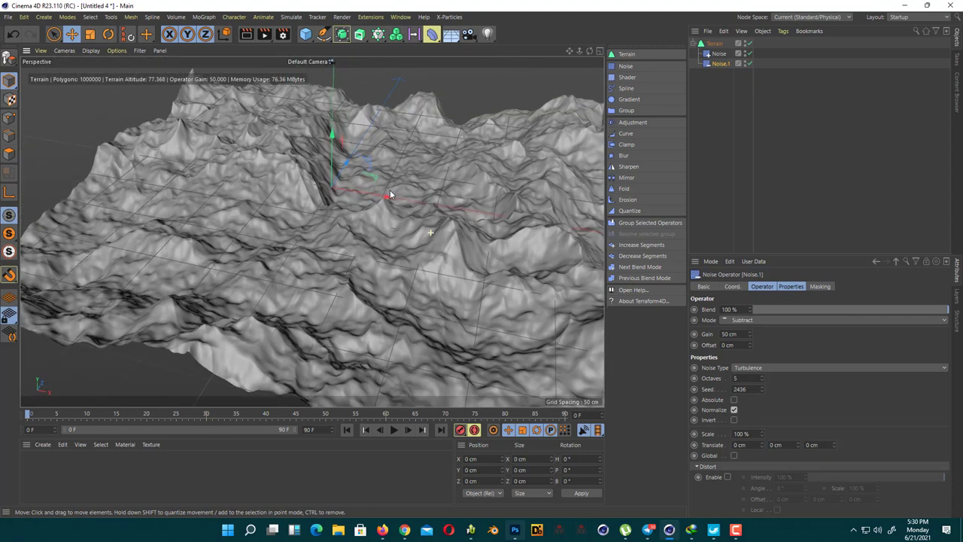
scroll(422, 151, down, 4)
click(744, 321)
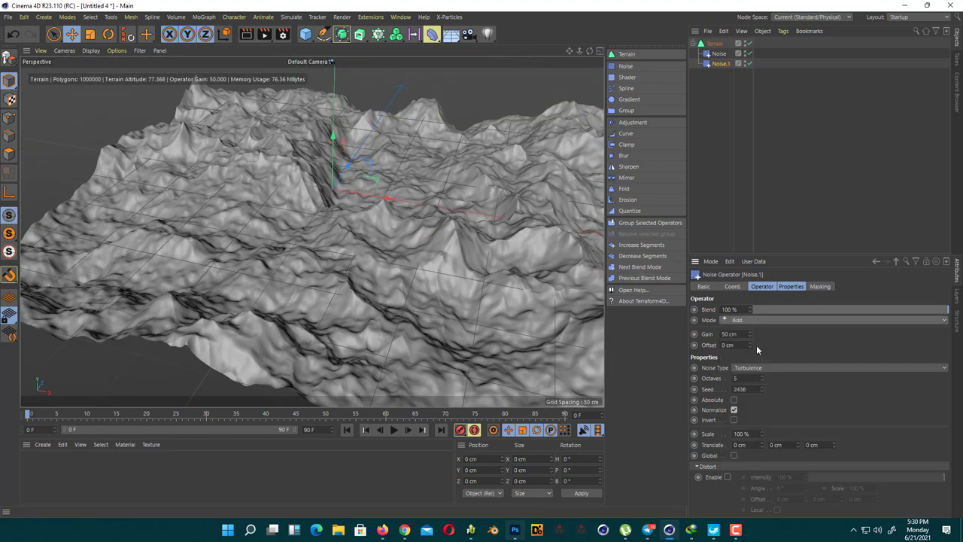
alt+drag(475, 163, 490, 169)
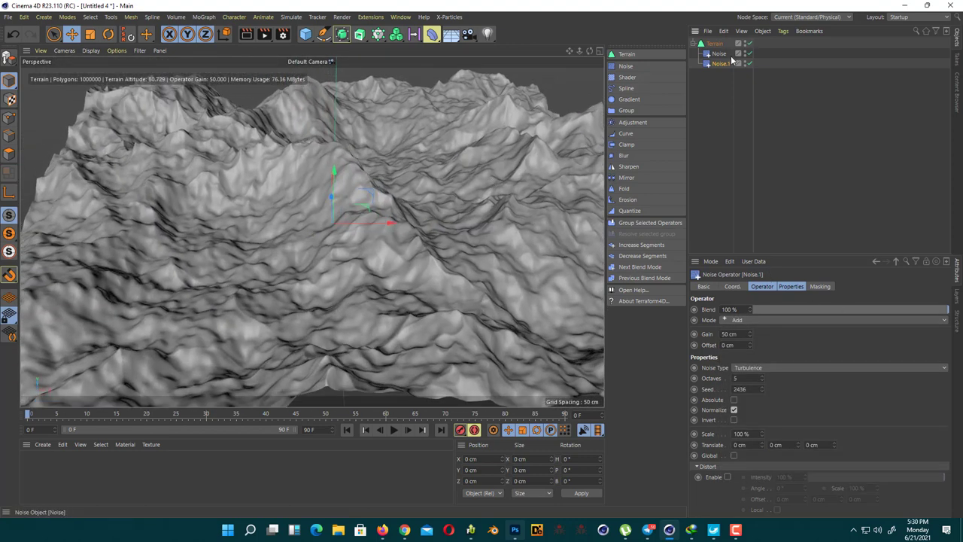
Step: Add a Cone Field mask to the first Noise operator and raise it above the terrain
click(730, 54)
click(819, 287)
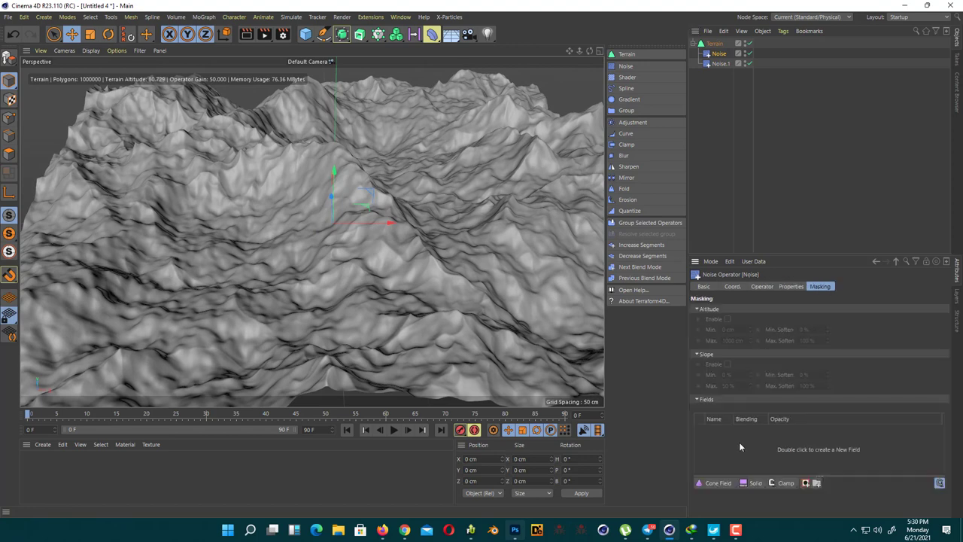
click(716, 483)
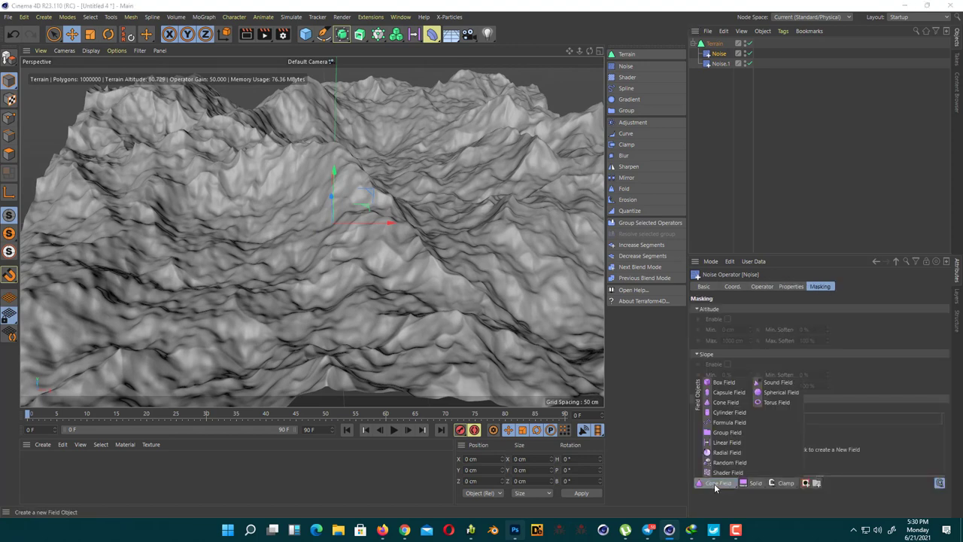
click(717, 486)
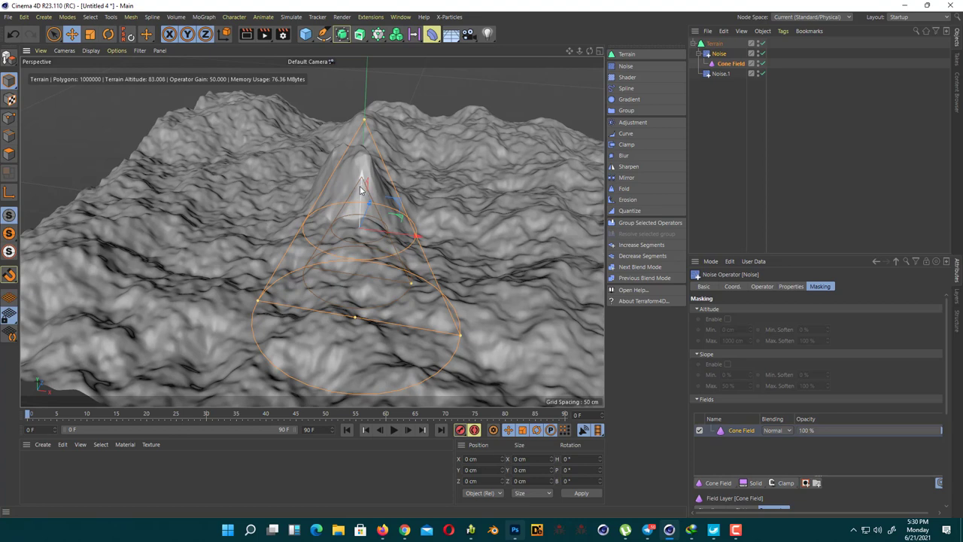
mouse_move(361, 190)
mouse_down()
mouse_move(371, 219)
mouse_move(453, 180)
mouse_move(292, 113)
mouse_move(355, 233)
mouse_move(297, 252)
mouse_move(289, 217)
mouse_up()
scroll(295, 248, down, 5)
scroll(324, 262, down, 3)
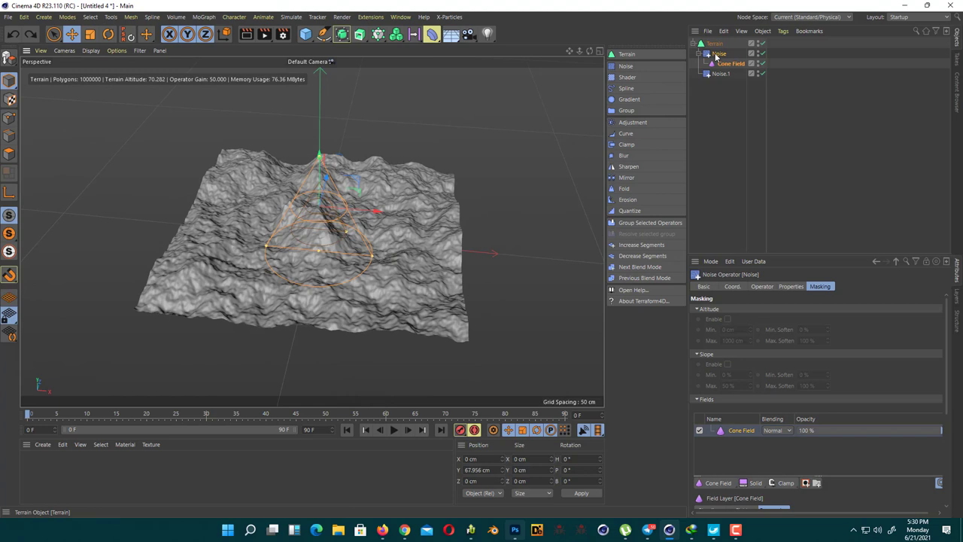
Step: Increase the first Noise operator's gain from 50 cm to 200 cm
click(791, 287)
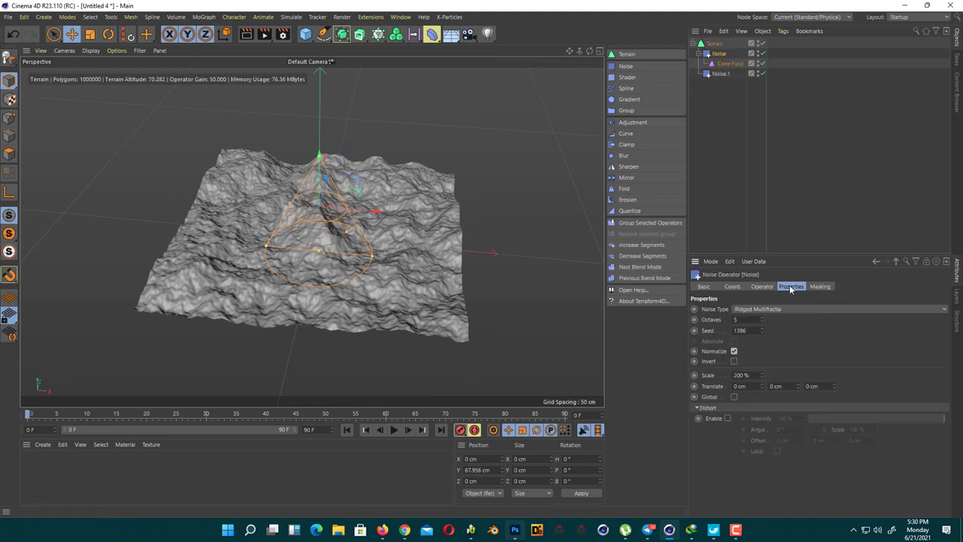
click(771, 207)
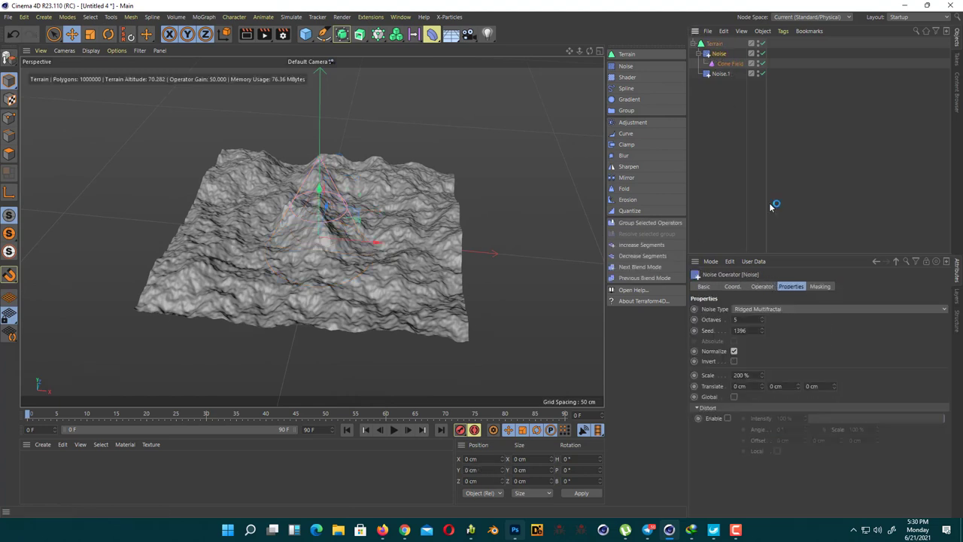
click(768, 287)
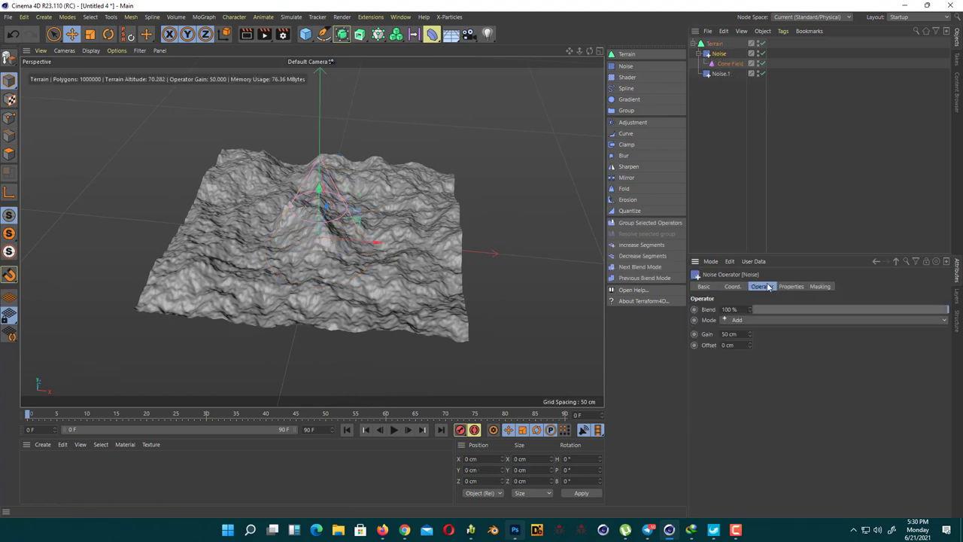
click(741, 332)
text(200)
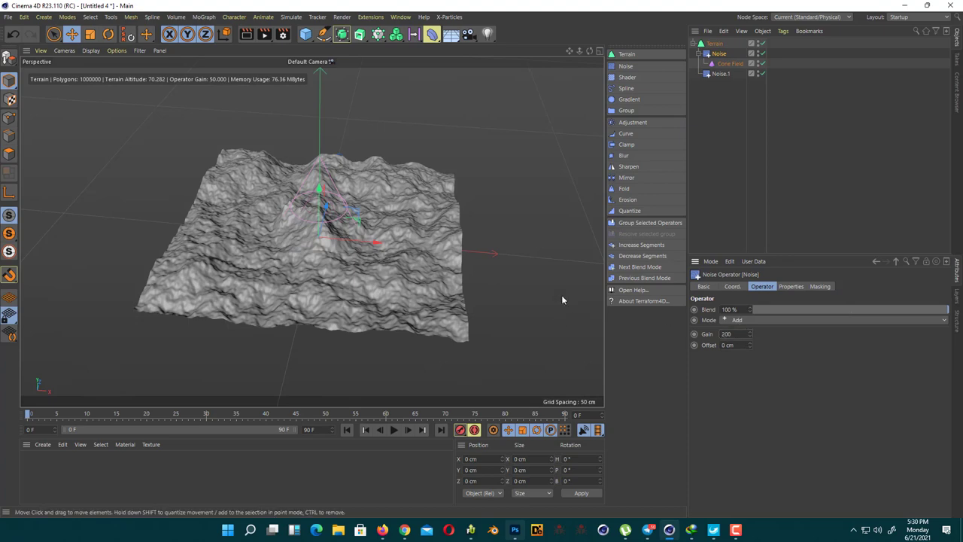
mouse_move(371, 225)
alt+mouse_down()
mouse_move(348, 166)
mouse_move(263, 108)
alt+mouse_up()
scroll(385, 147, up, 3)
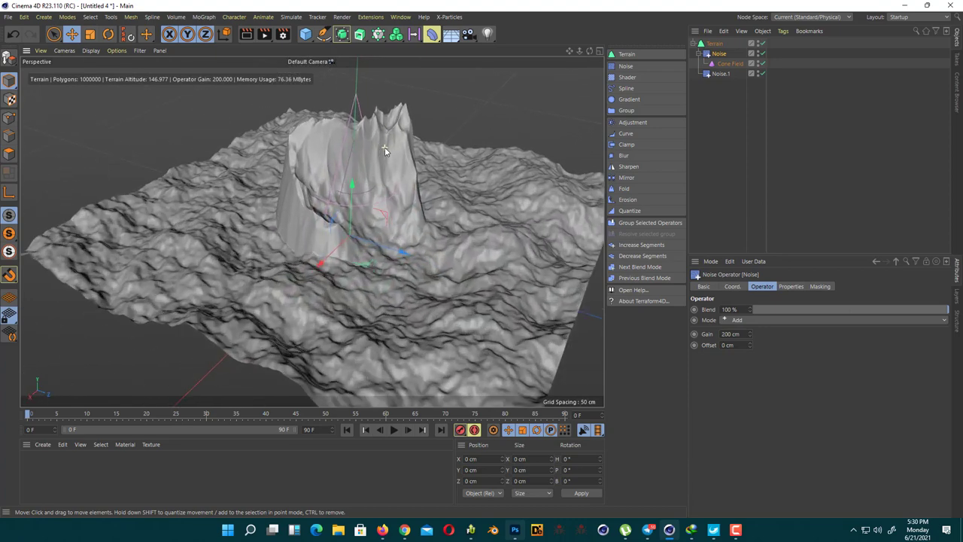
Step: Set the Cone Field's remapping contour mode to Curve
click(750, 64)
click(814, 287)
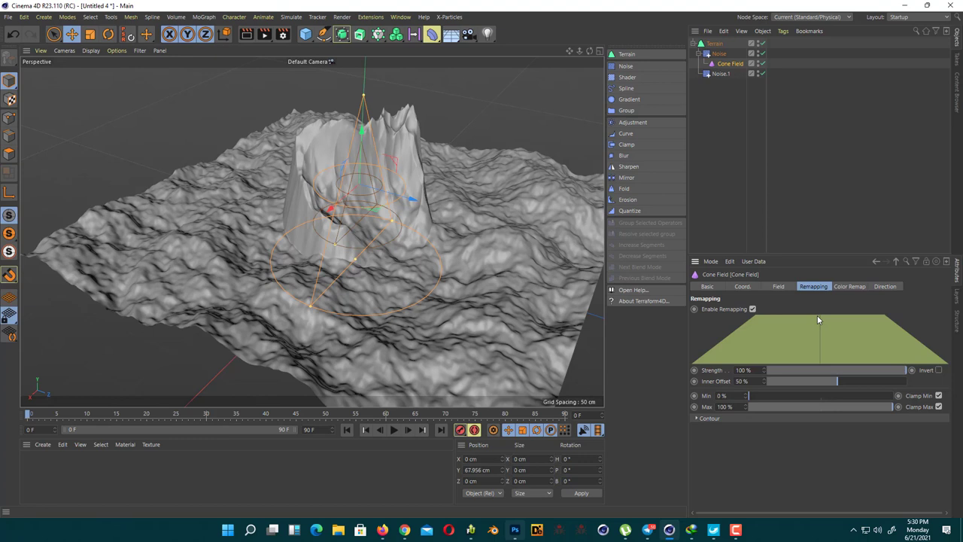
click(730, 418)
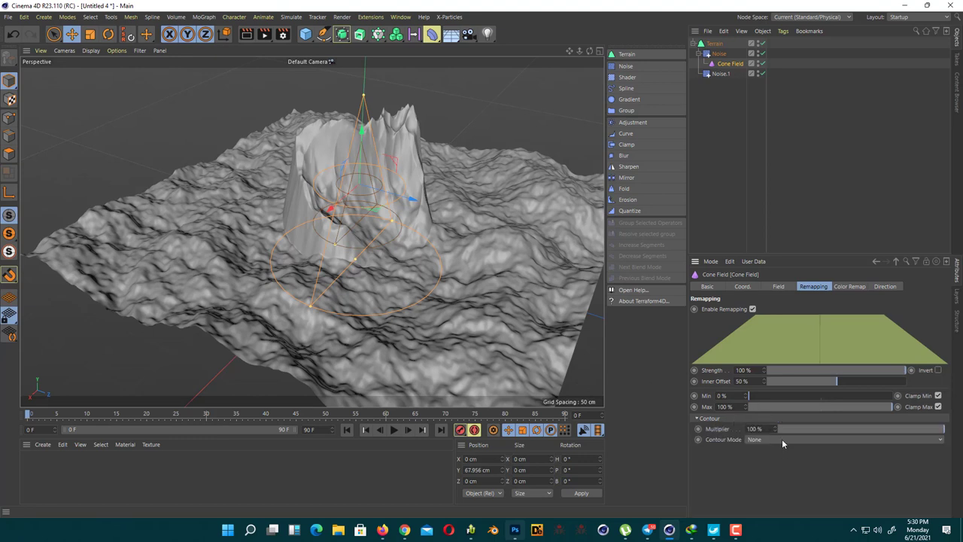
click(782, 439)
key(Escape)
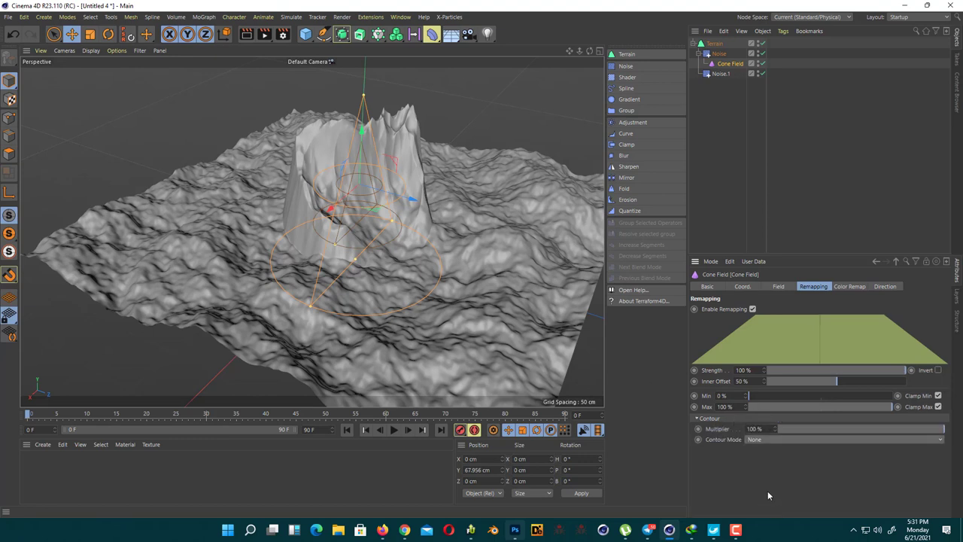
click(755, 498)
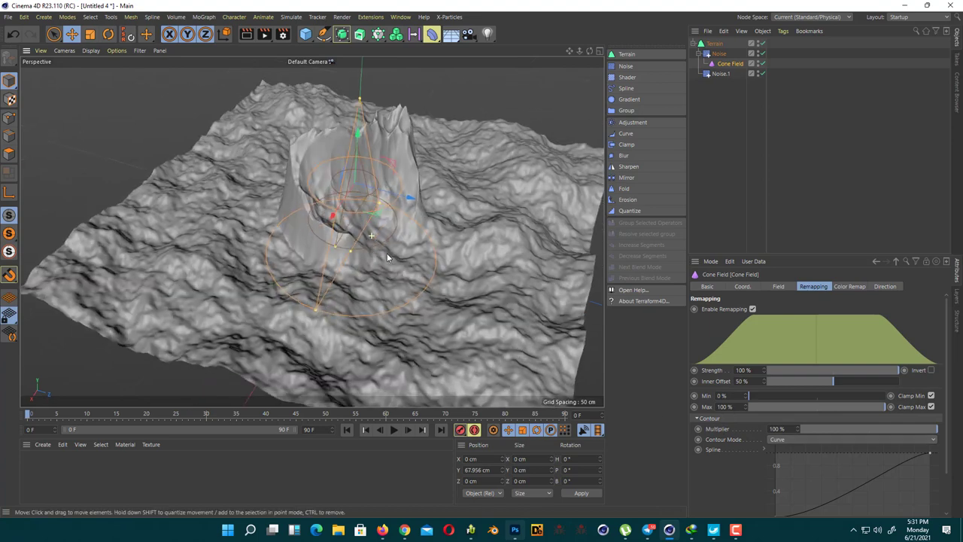
alt+drag(382, 245, 775, 407)
Step: Set cone inner offset to 29% and strength to 100%, then stretch the cone taller
mouse_move(841, 382)
mouse_down()
mouse_move(884, 371)
mouse_move(876, 370)
mouse_up()
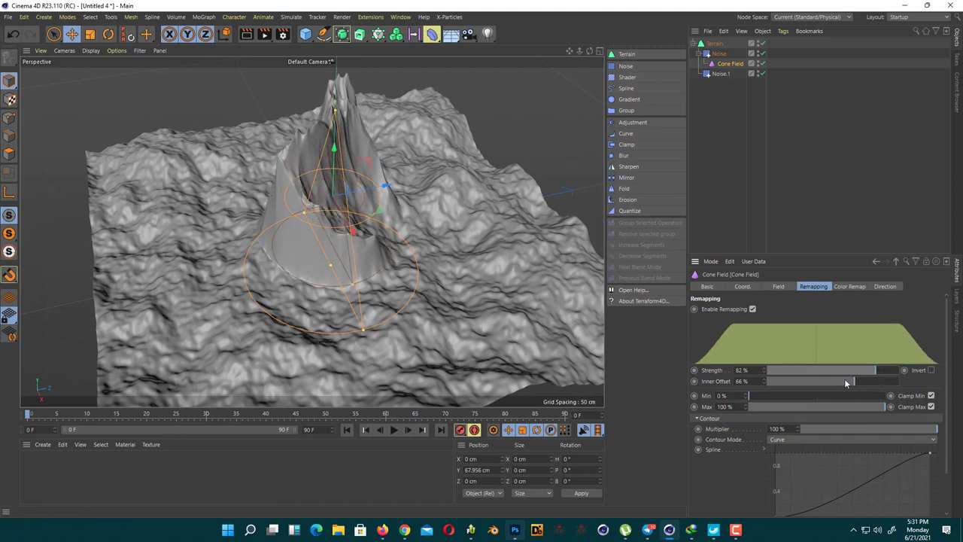
drag(808, 382, 806, 383)
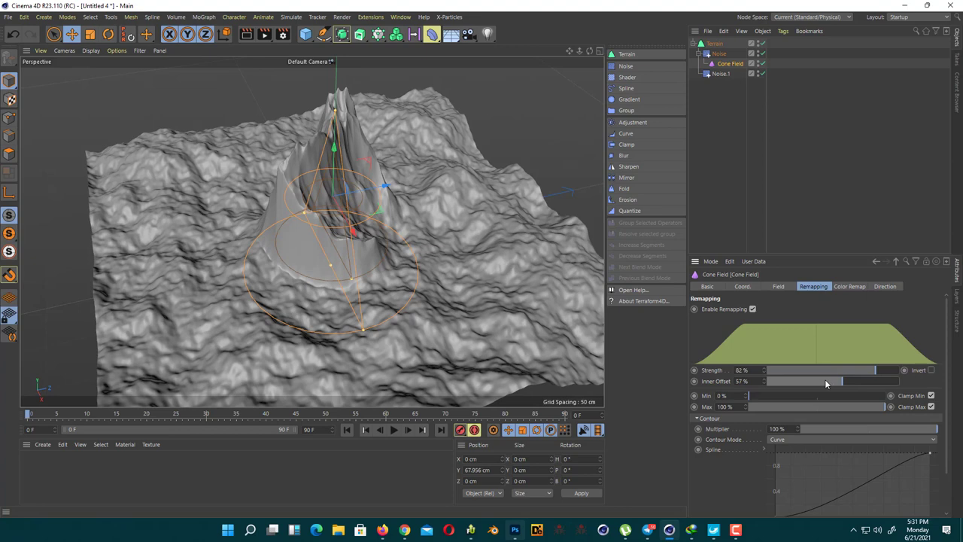
drag(875, 371, 903, 370)
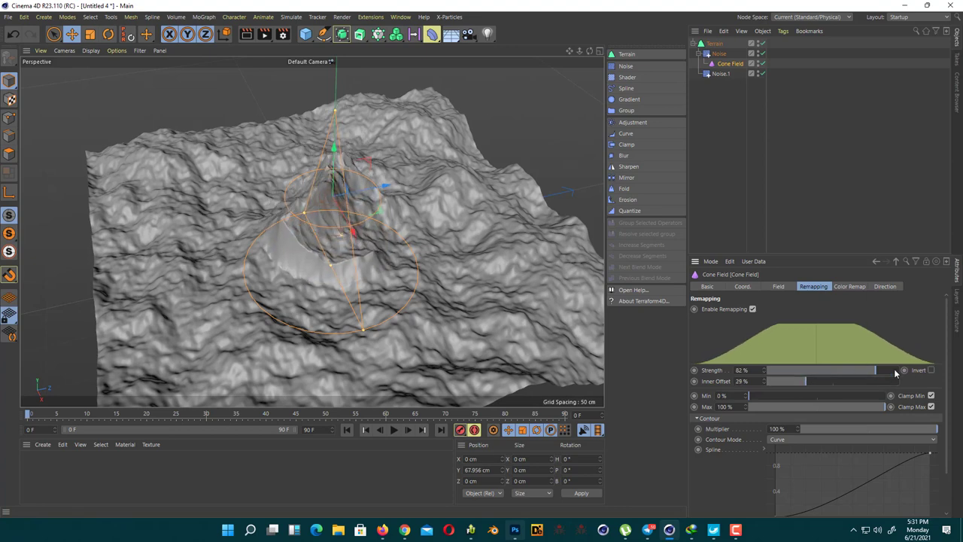
mouse_move(428, 209)
alt+mouse_down()
mouse_move(371, 139)
mouse_move(393, 191)
mouse_move(364, 252)
mouse_move(347, 153)
alt+mouse_up()
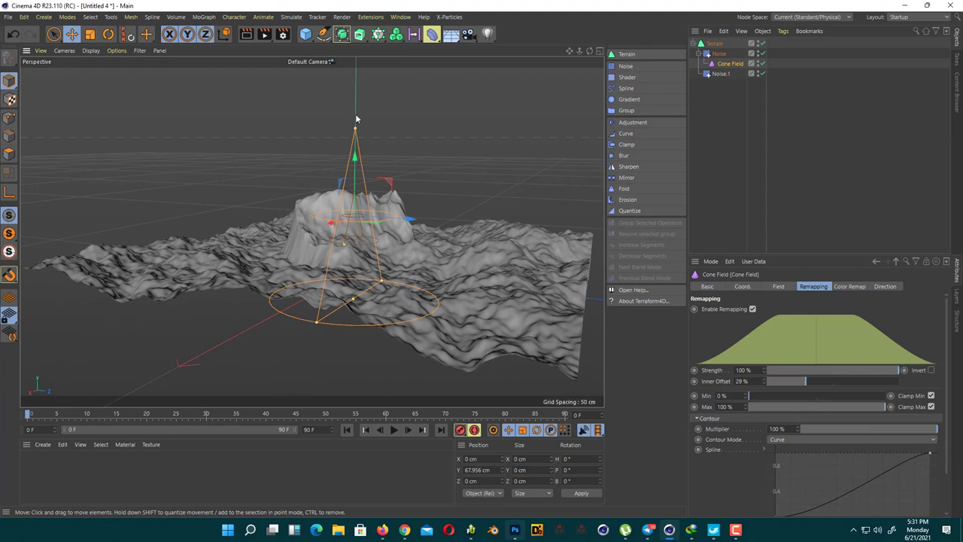
drag(357, 119, 366, 168)
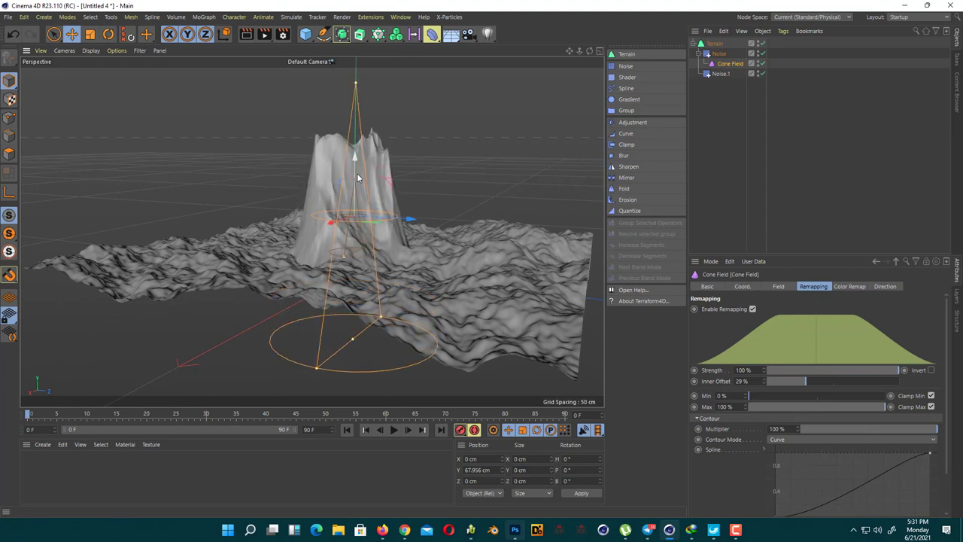
drag(352, 171, 358, 133)
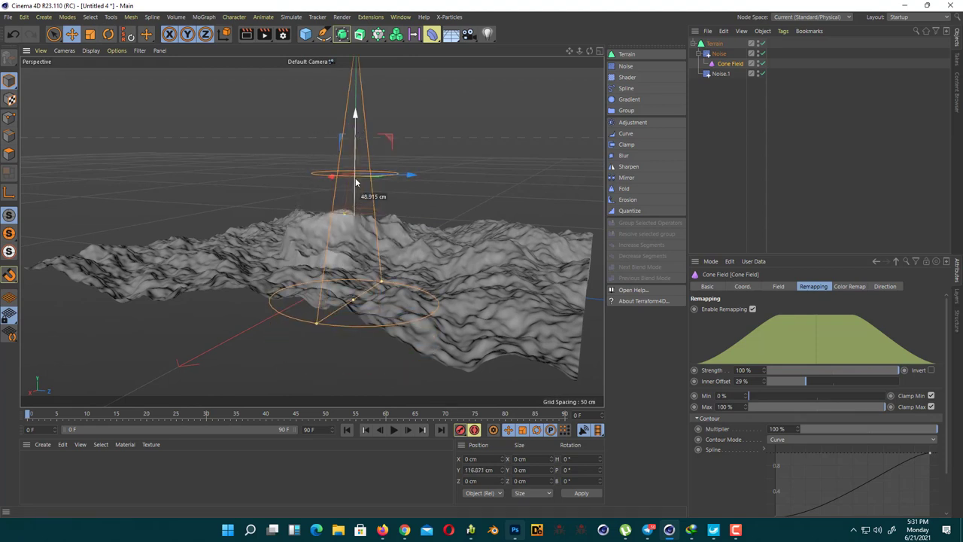
key(ctrl+z)
Step: Change Noise.1's noise type to Wavy Turbulence
click(722, 73)
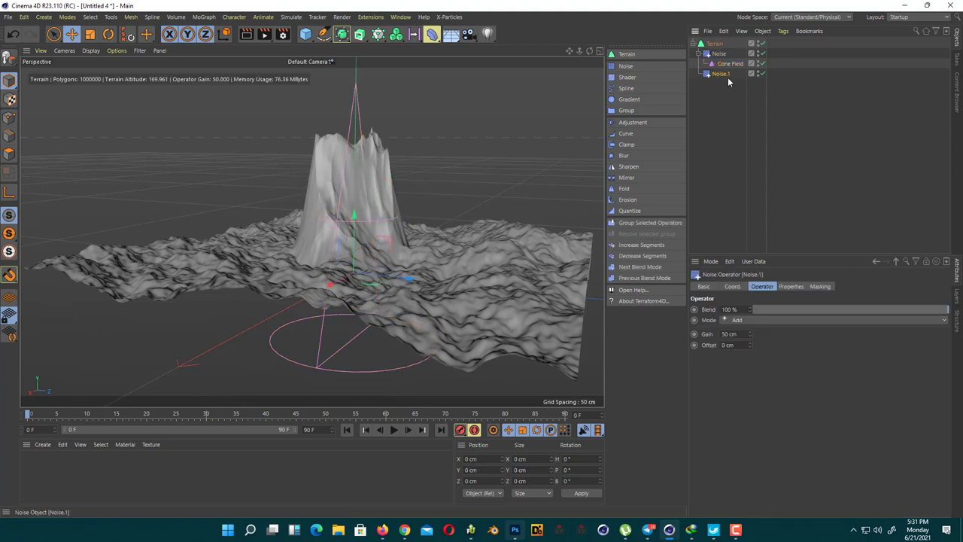
click(790, 287)
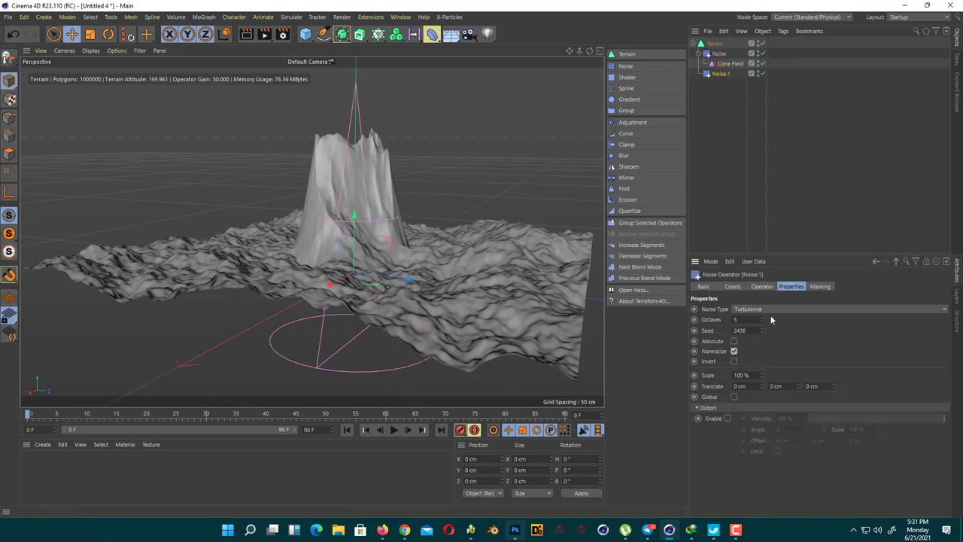
click(773, 309)
click(755, 424)
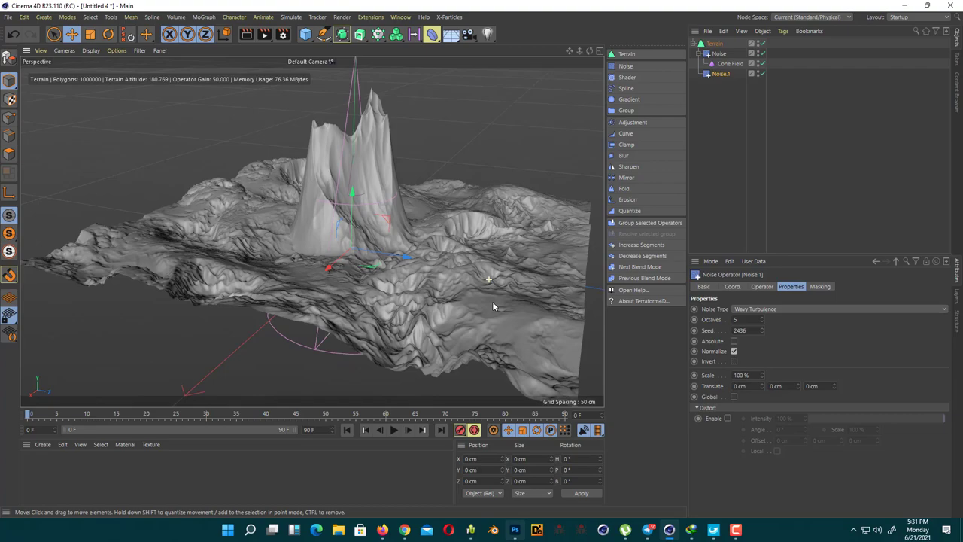
mouse_move(493, 302)
alt+mouse_down()
mouse_move(421, 328)
mouse_move(467, 281)
mouse_move(504, 302)
alt+mouse_up()
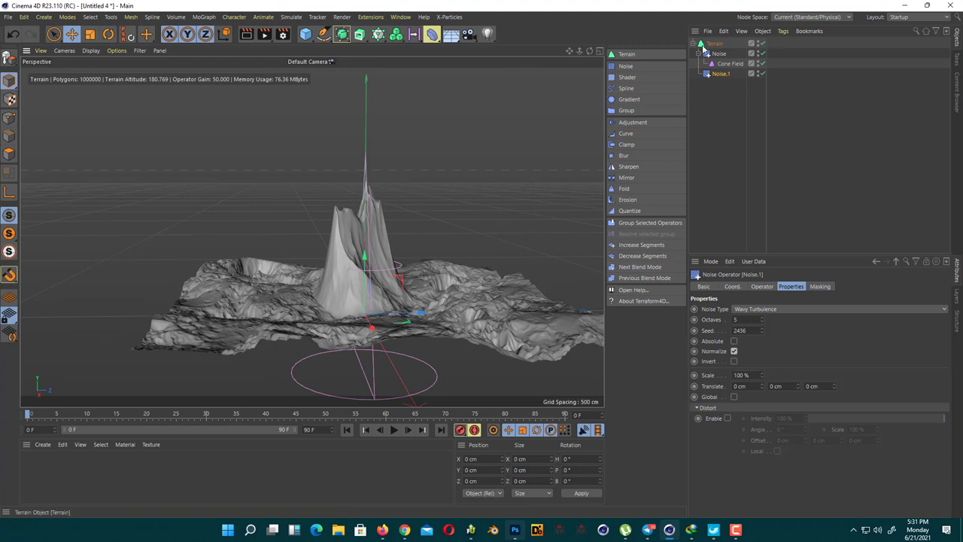
Step: Make the Terrain a solid block with a 5 cm base depth
click(704, 45)
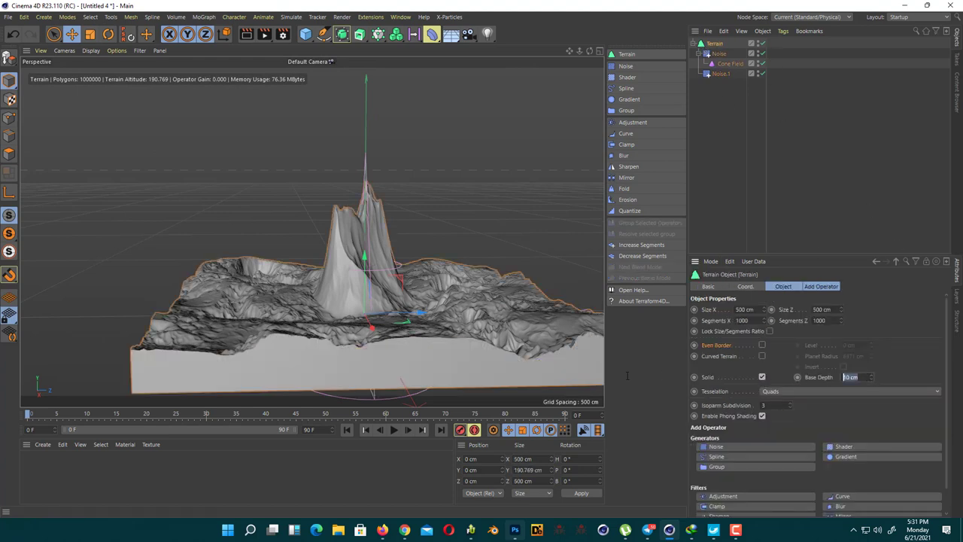
mouse_move(422, 316)
alt+mouse_down()
mouse_move(407, 299)
mouse_move(266, 339)
mouse_move(365, 331)
mouse_move(512, 276)
mouse_move(413, 280)
mouse_move(540, 280)
mouse_move(378, 292)
mouse_move(422, 323)
mouse_move(458, 306)
mouse_move(480, 277)
mouse_move(475, 304)
mouse_move(428, 237)
mouse_move(489, 248)
alt+mouse_up()
Step: Try Stupl and Wavy Turbulence on the main Noise layer, settling on FBM noise
click(716, 56)
click(781, 308)
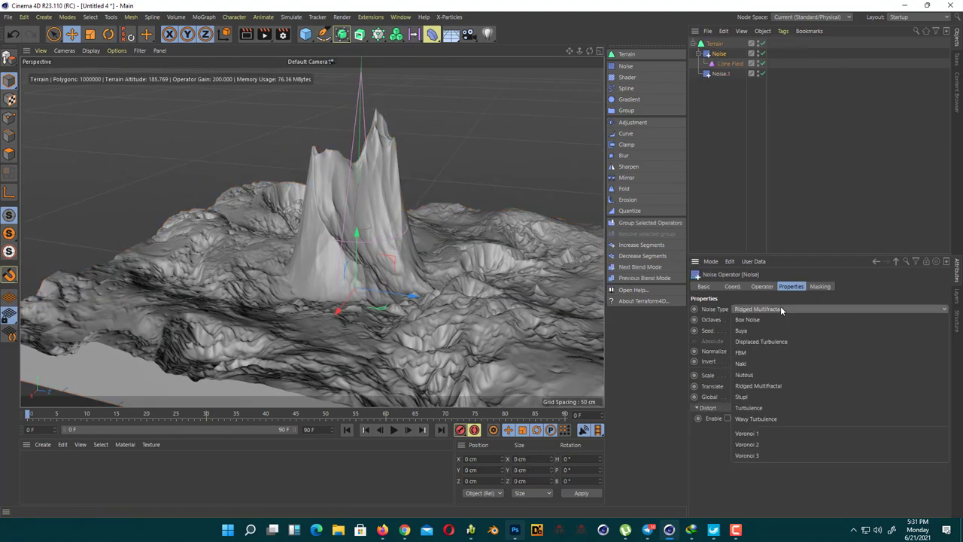
click(755, 397)
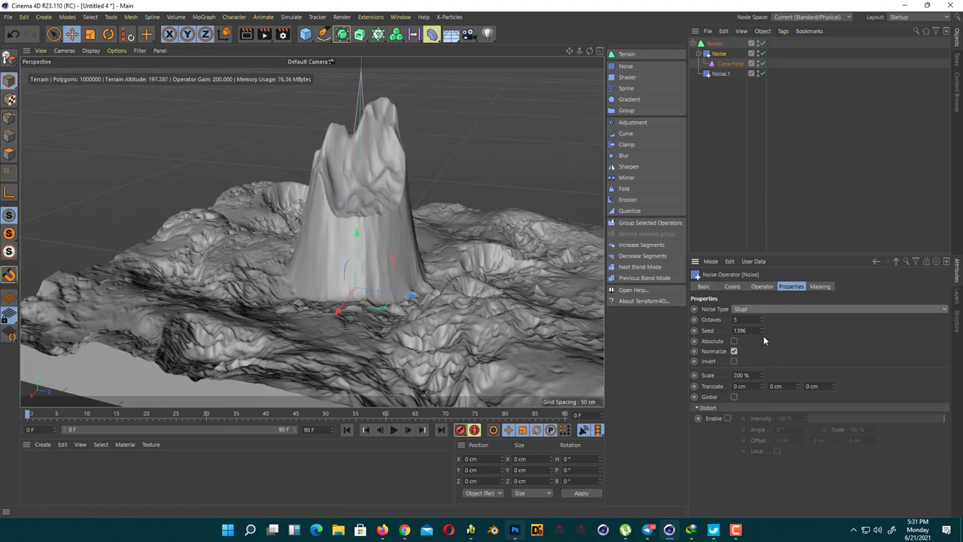
click(774, 309)
click(756, 418)
click(778, 313)
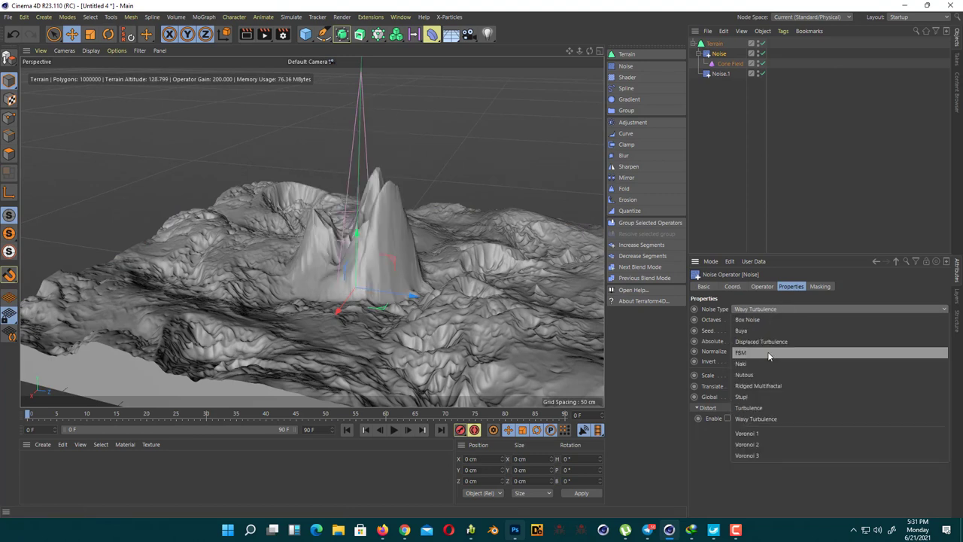
click(768, 351)
Step: Orbit around the new FBM peak, undoing an accidental move of the noise layer
alt+drag(455, 298, 448, 263)
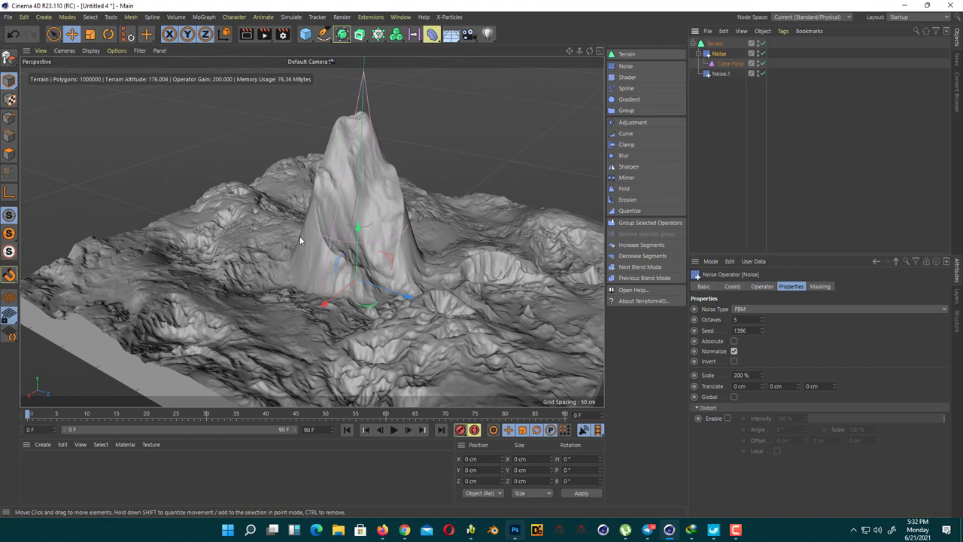
drag(399, 301, 497, 323)
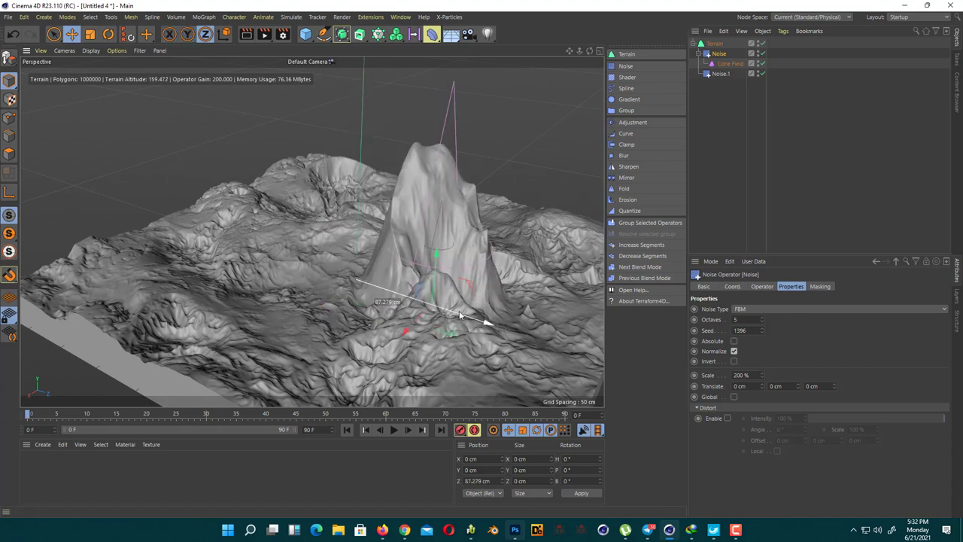
key(ctrl+z)
click(727, 64)
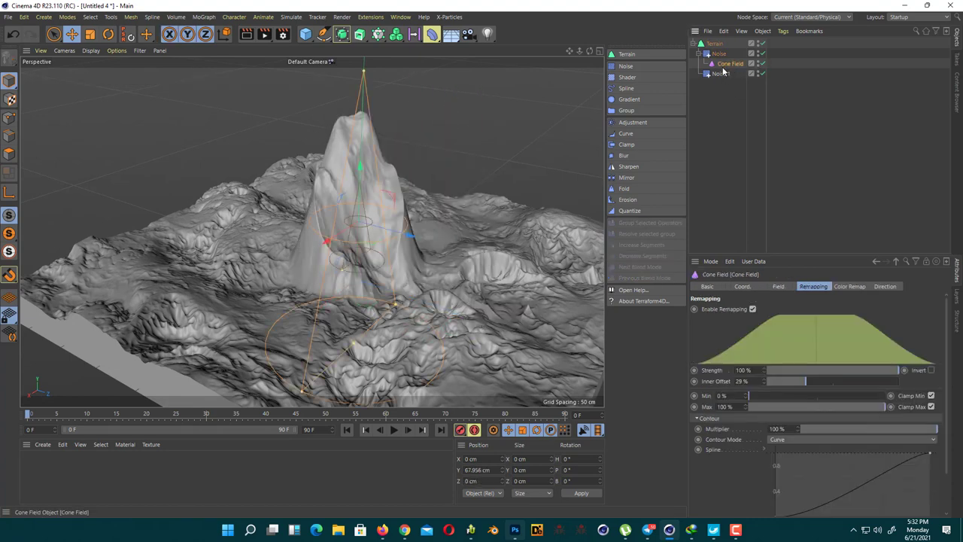
click(720, 55)
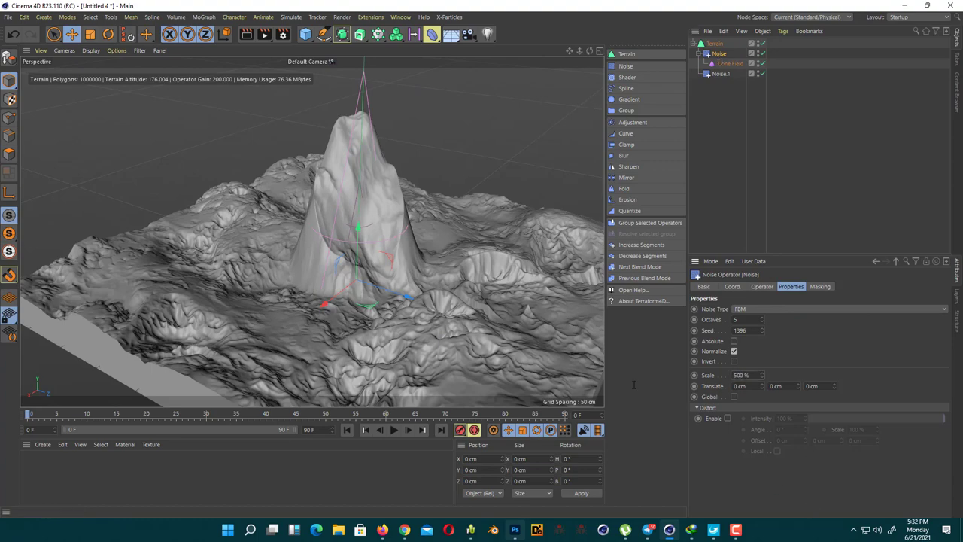
Step: Change the main Noise seed to 1396, undoing a stray Cone Field stretch
alt+drag(268, 256, 658, 343)
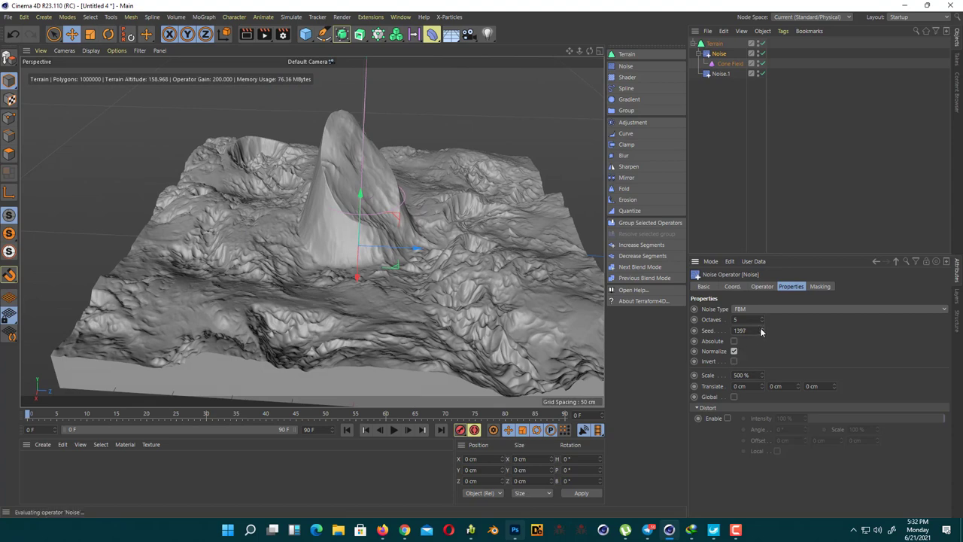
mouse_move(761, 330)
mouse_down()
mouse_move(761, 308)
mouse_move(768, 330)
mouse_up()
alt+drag(399, 247, 403, 258)
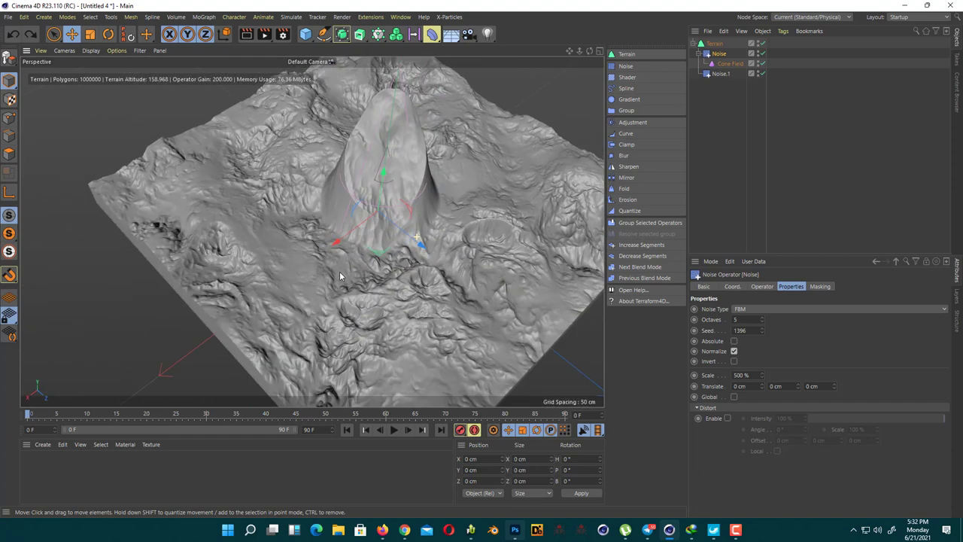
mouse_move(428, 247)
mouse_down()
mouse_move(417, 248)
mouse_move(490, 268)
mouse_up()
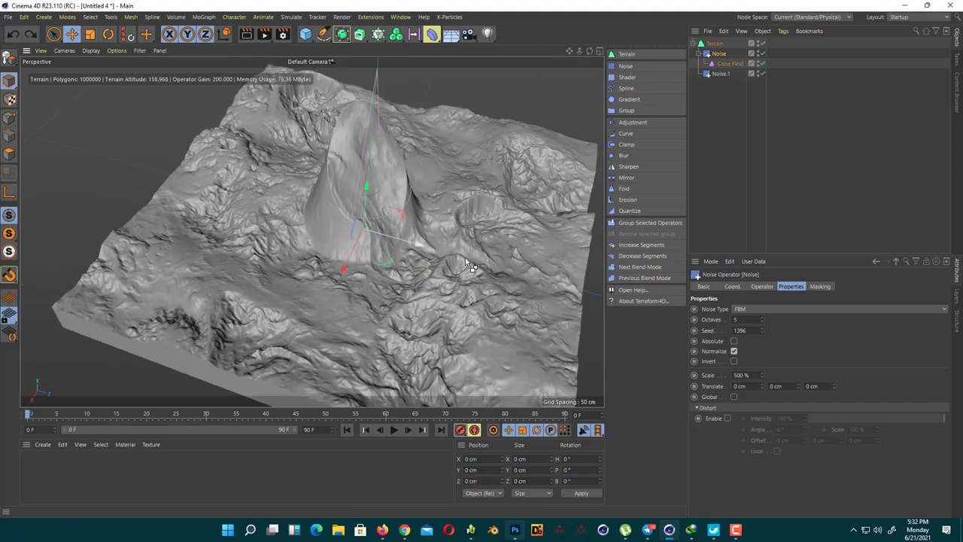
key(ctrl+z)
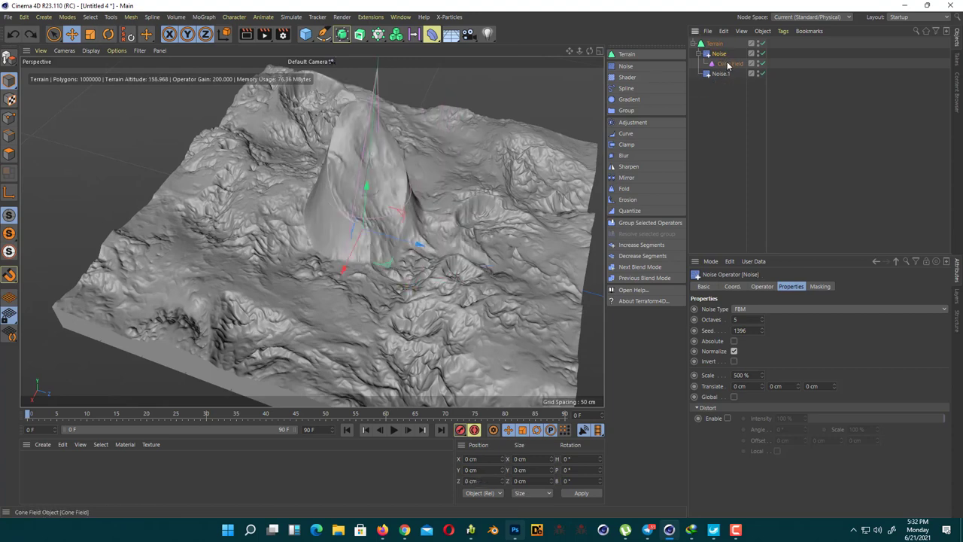
click(721, 61)
click(719, 53)
mouse_move(368, 194)
alt+mouse_down()
mouse_move(381, 147)
mouse_move(390, 152)
alt+mouse_up()
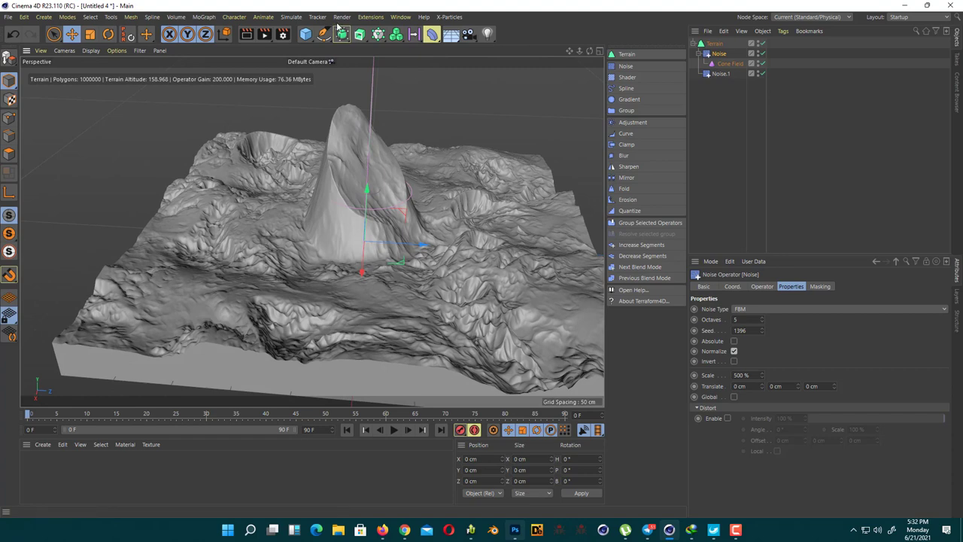
Step: Add Noise.2 to the Terrain, move it directly under Terrain, and set it to Naki
click(714, 44)
click(766, 446)
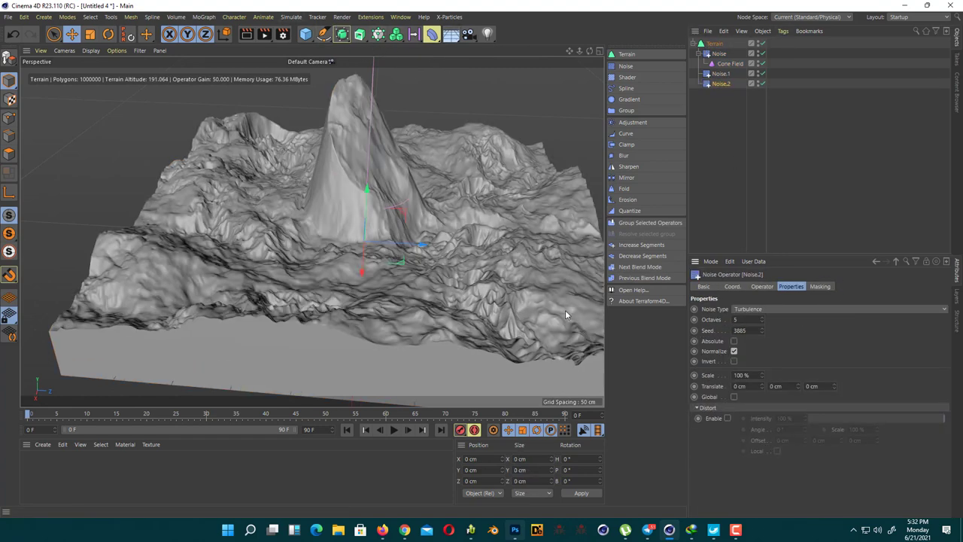
mouse_move(565, 310)
alt+mouse_down()
mouse_move(447, 265)
mouse_move(416, 147)
mouse_move(389, 226)
alt+mouse_up()
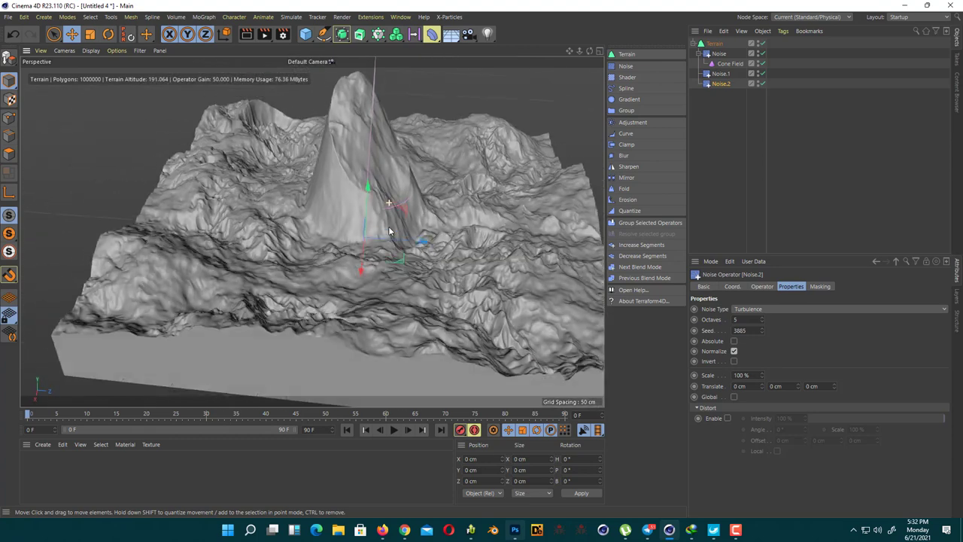
drag(715, 85, 721, 57)
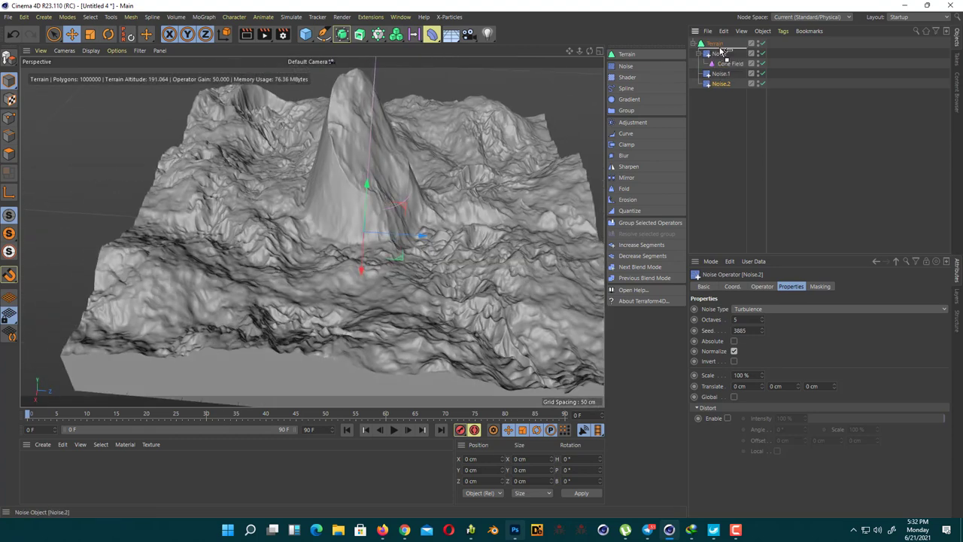
click(757, 309)
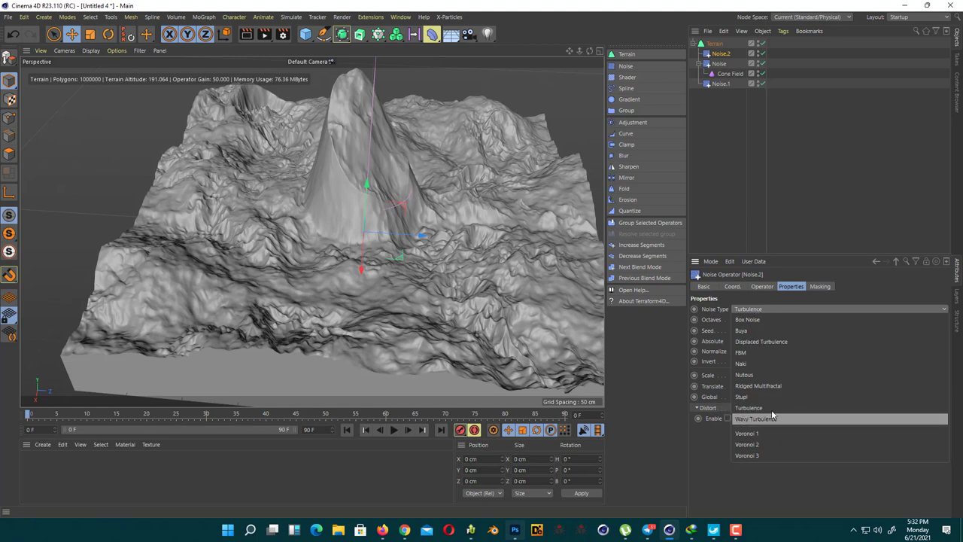
click(774, 362)
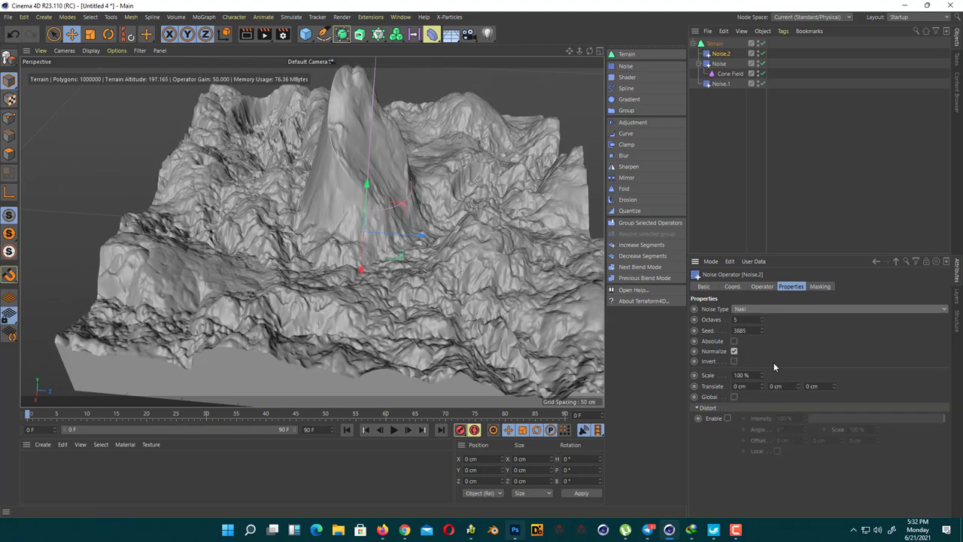
Step: Mask Noise.2 with a Cylinder Field moved to about Y -18.9 cm, Z -2.6 cm
click(822, 286)
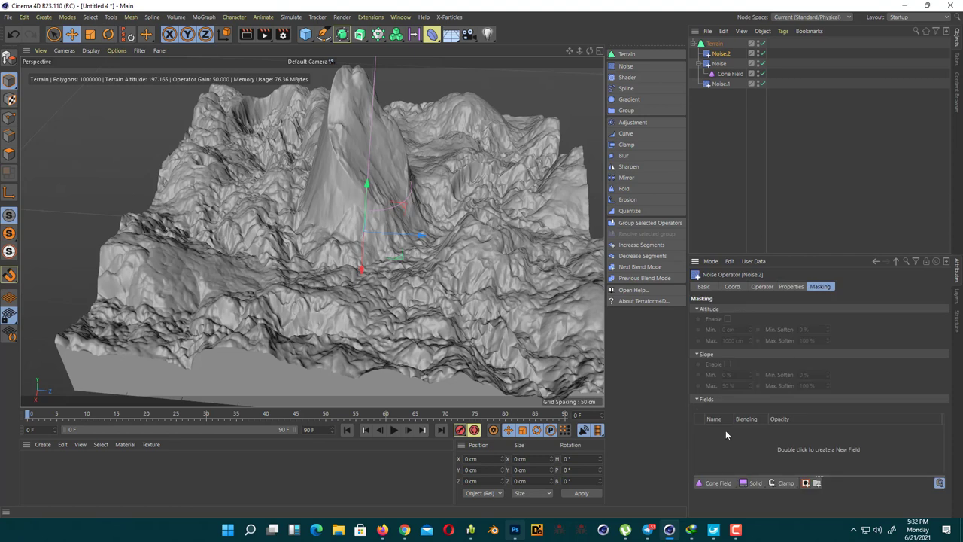
click(723, 485)
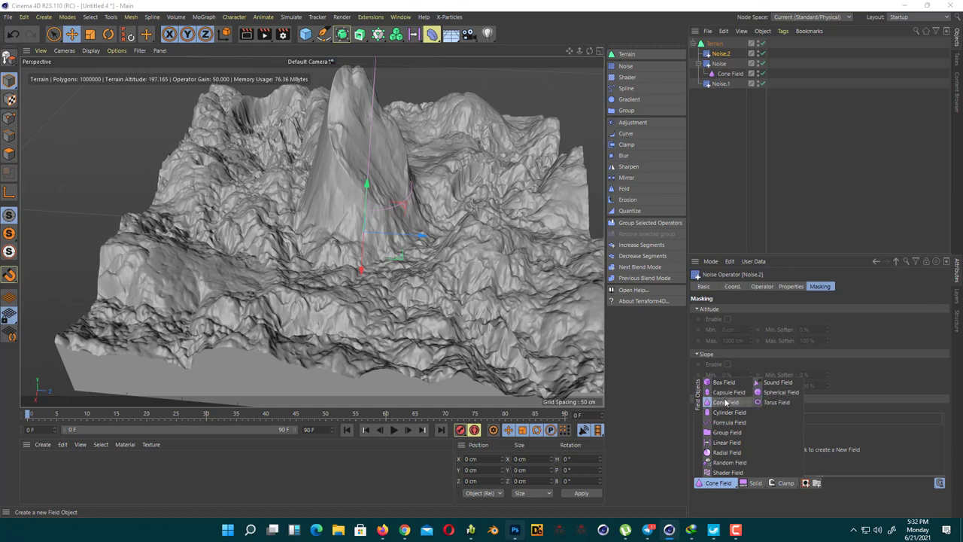
click(727, 412)
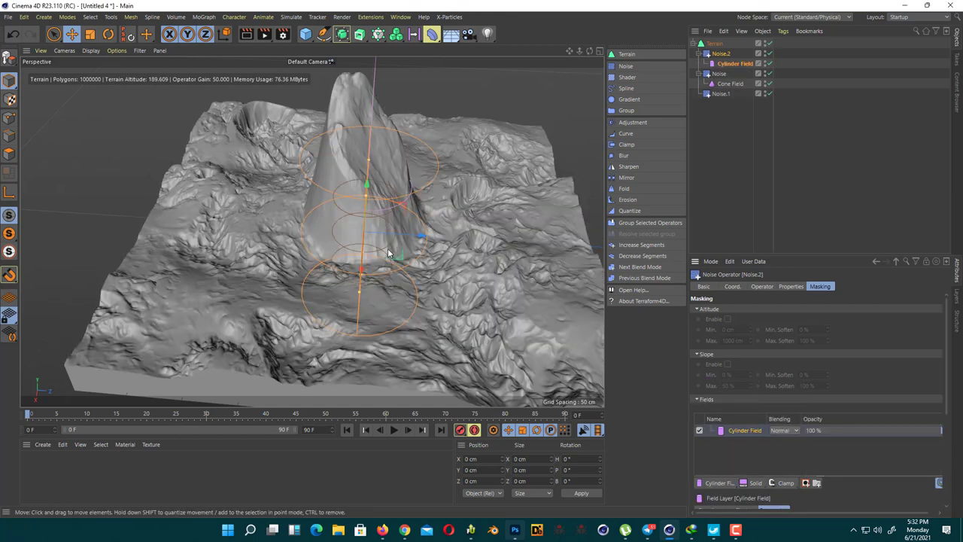
drag(367, 161, 373, 216)
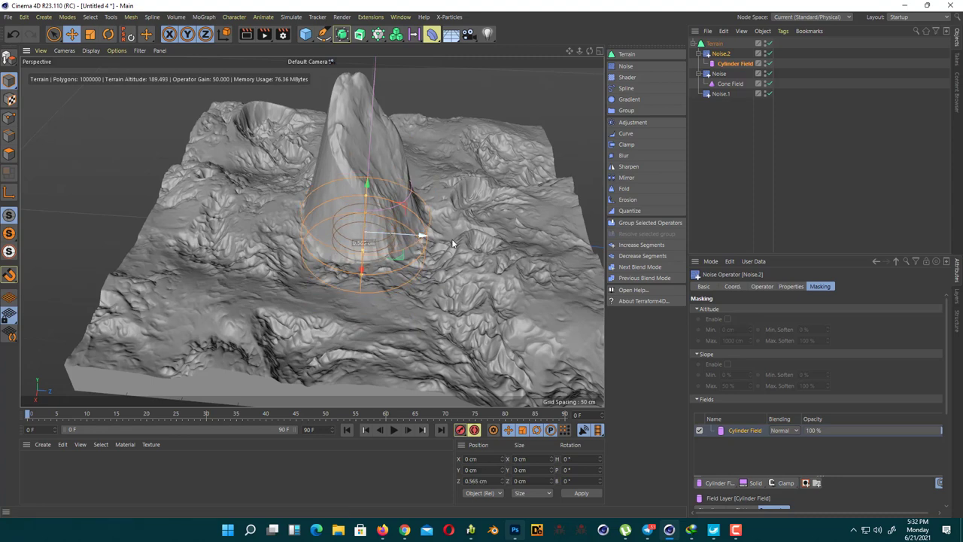
drag(453, 244, 413, 232)
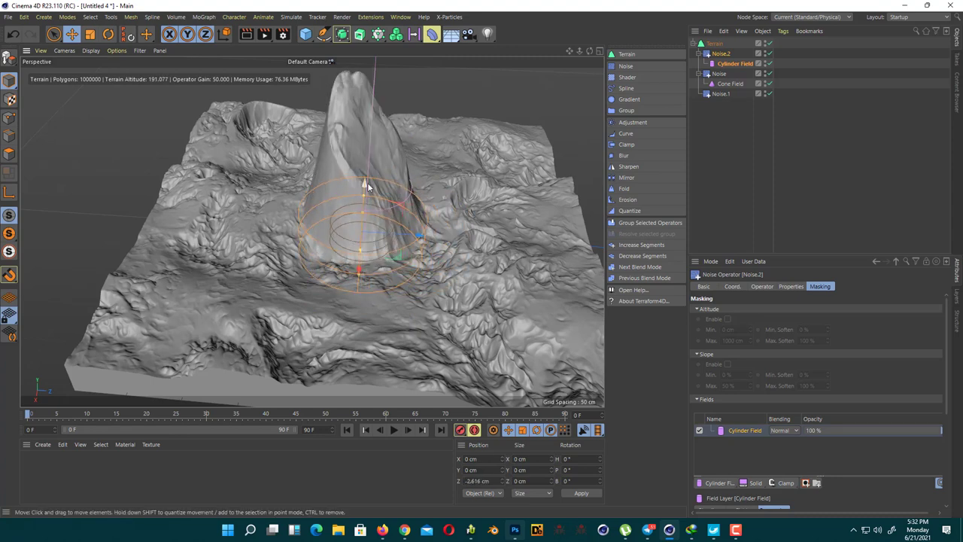
mouse_move(368, 187)
mouse_down()
mouse_move(358, 283)
mouse_move(331, 355)
mouse_up()
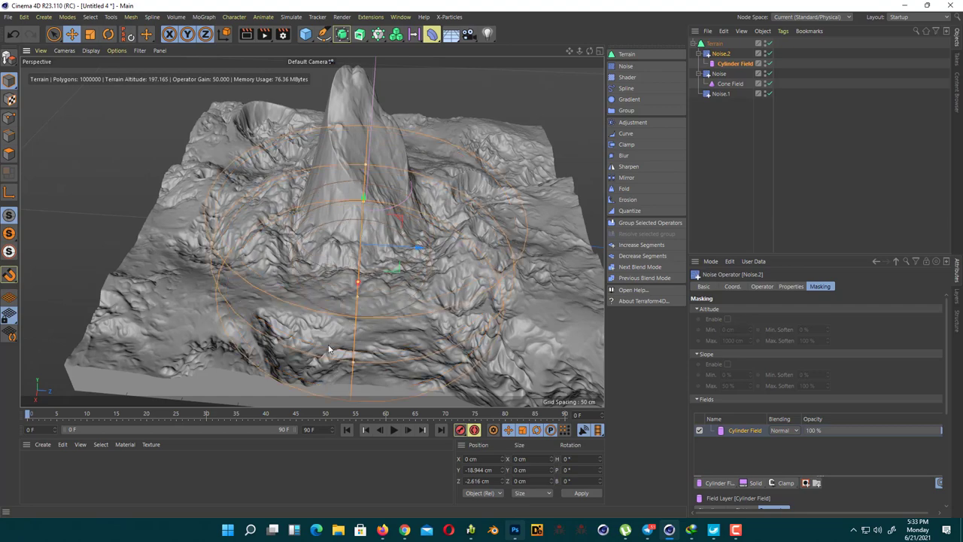
mouse_move(334, 369)
alt+mouse_down()
mouse_move(326, 233)
mouse_move(308, 279)
alt+mouse_up()
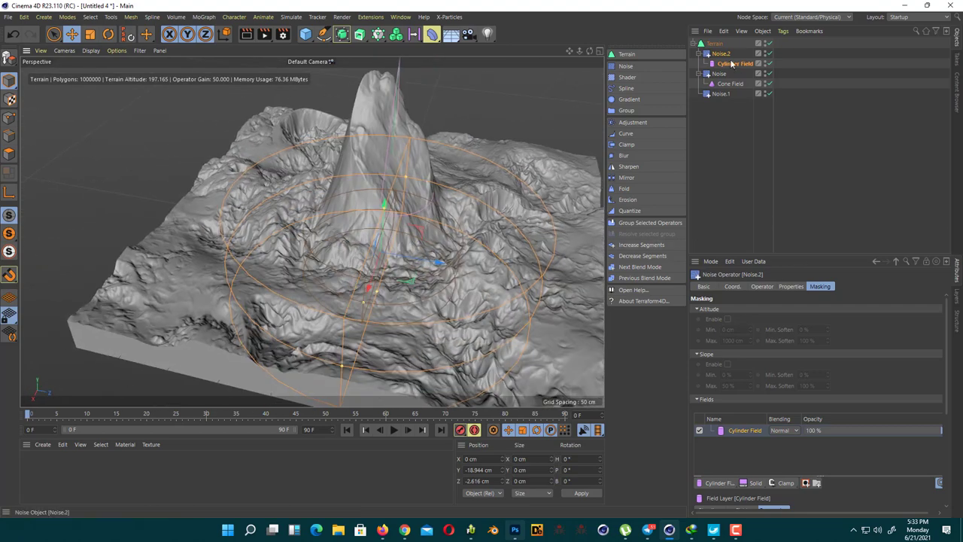
Step: Set the Noise.2 operator's Gain to 200 cm in its Operator settings
click(751, 155)
click(763, 287)
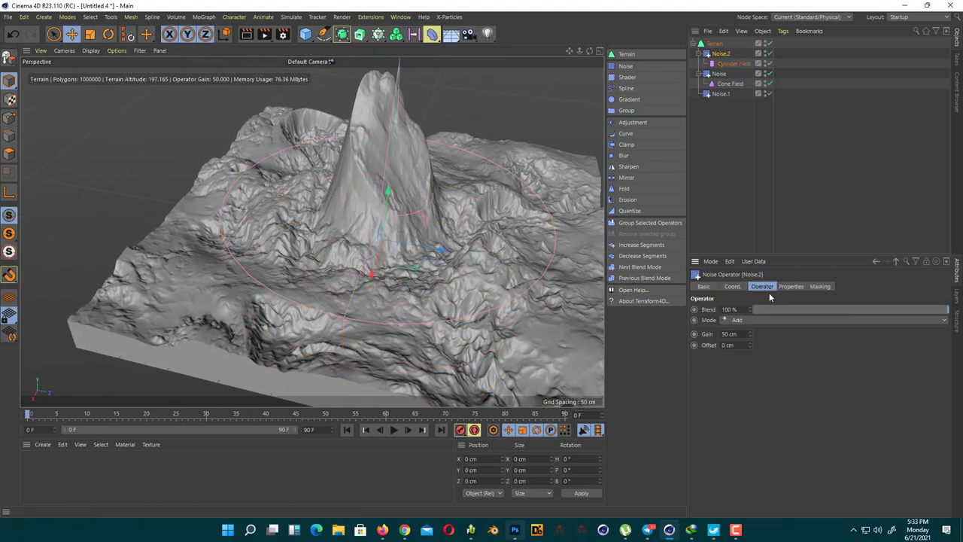
double_click(745, 339)
text(100)
key(Return)
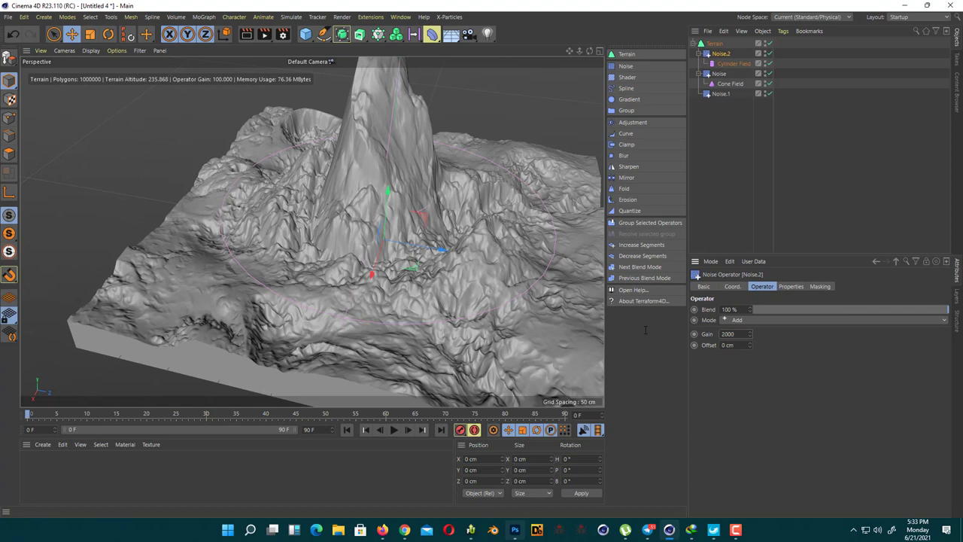
key(Return)
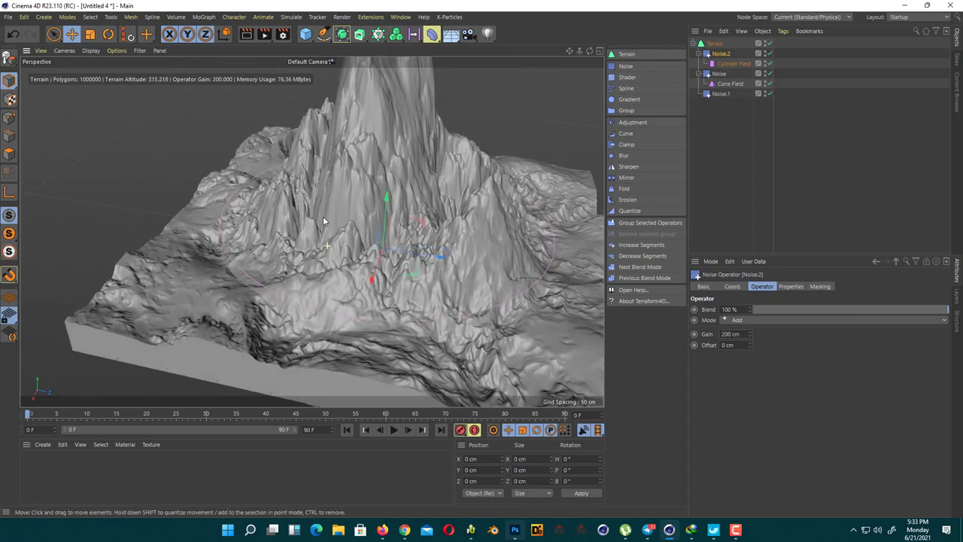
mouse_move(323, 216)
alt+mouse_down()
mouse_move(375, 352)
mouse_move(380, 304)
mouse_move(683, 316)
alt+mouse_up()
Step: Set Terrain Size Z to 1000 cm and Segments X and Z to 1500
click(380, 316)
text(1000)
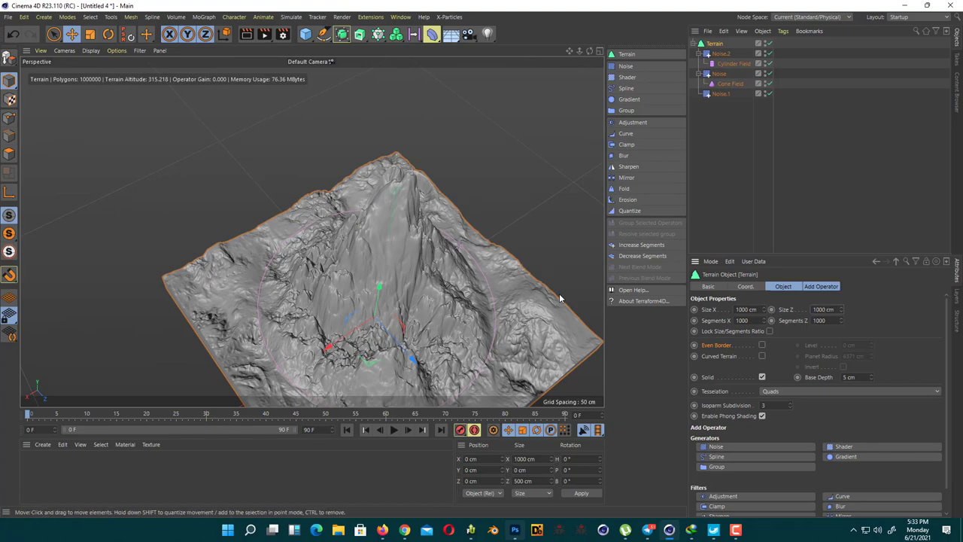
key(Return)
mouse_move(560, 299)
alt+mouse_down()
mouse_move(259, 225)
mouse_move(256, 322)
alt+mouse_up()
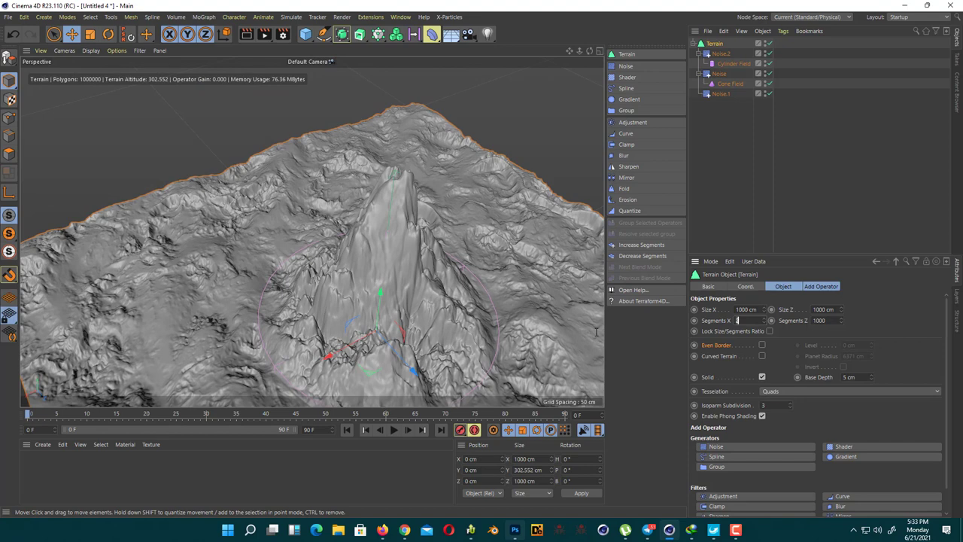
click(751, 320)
text(500)
key(Tab)
text(15)
key(Return)
Step: Orbit and zoom around the peak to review the finer terrain detail
mouse_move(362, 330)
alt+mouse_down()
mouse_move(431, 239)
mouse_move(483, 208)
mouse_move(412, 277)
mouse_move(429, 311)
mouse_move(393, 251)
mouse_move(402, 228)
mouse_move(423, 294)
mouse_move(397, 357)
mouse_move(428, 218)
alt+mouse_up()
scroll(424, 293, down, 3)
scroll(424, 293, down, 2)
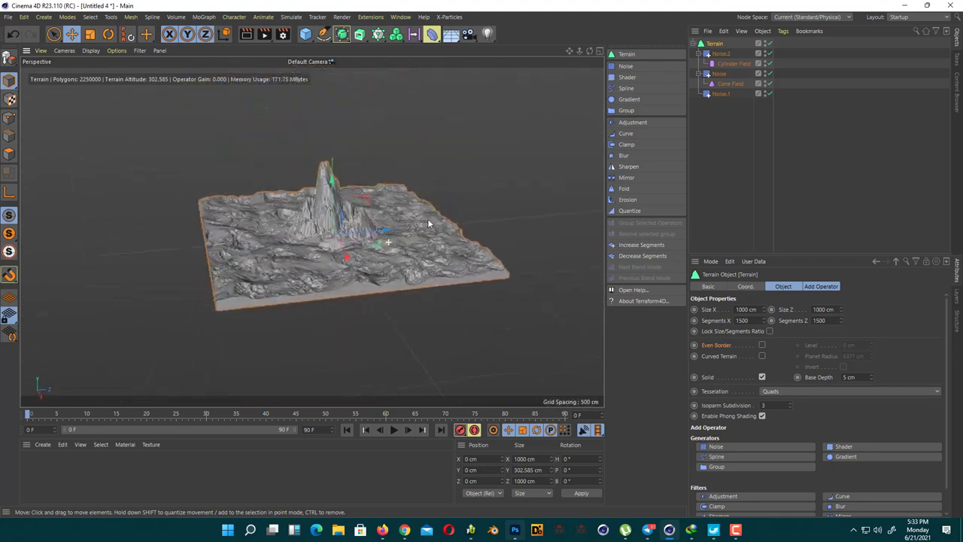
scroll(427, 219, up, 2)
scroll(427, 219, up, 3)
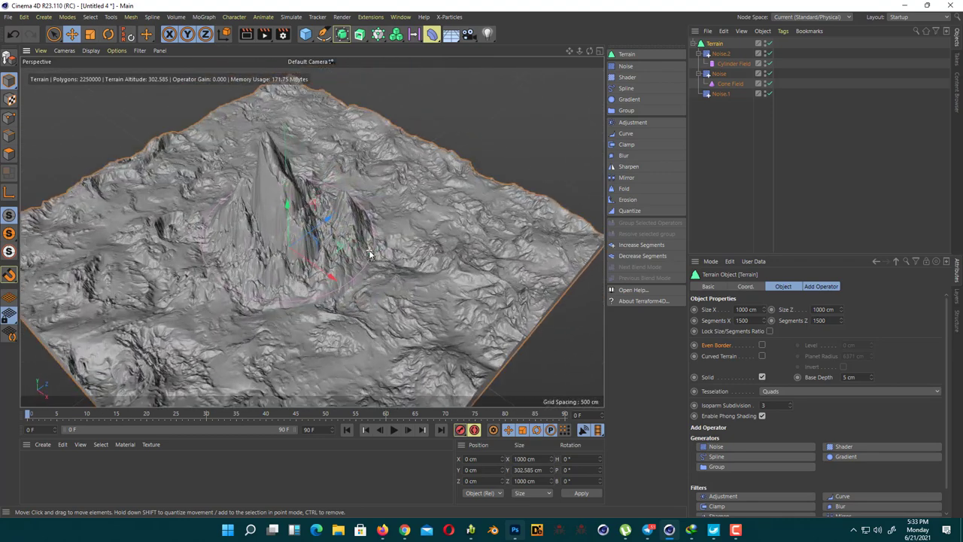
scroll(335, 240, up, 2)
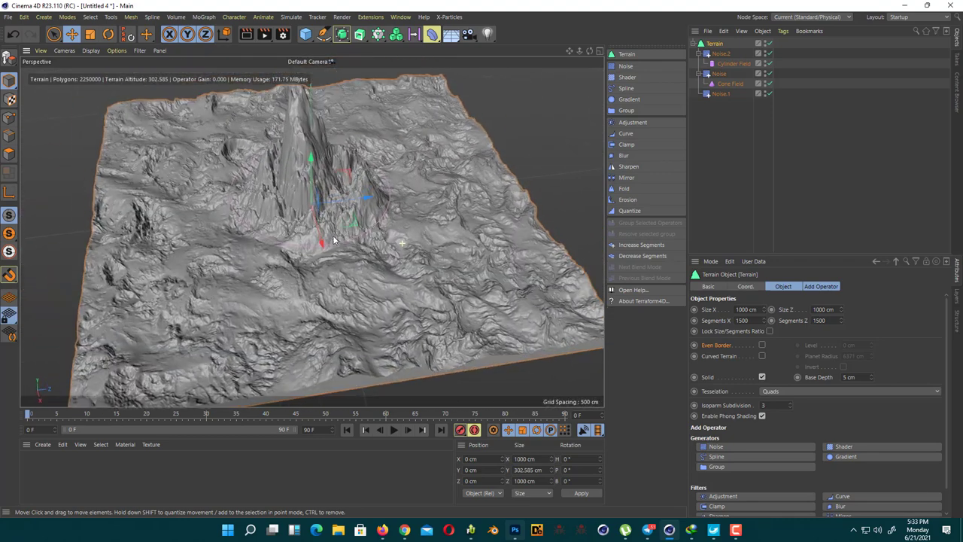
alt+drag(334, 240, 339, 230)
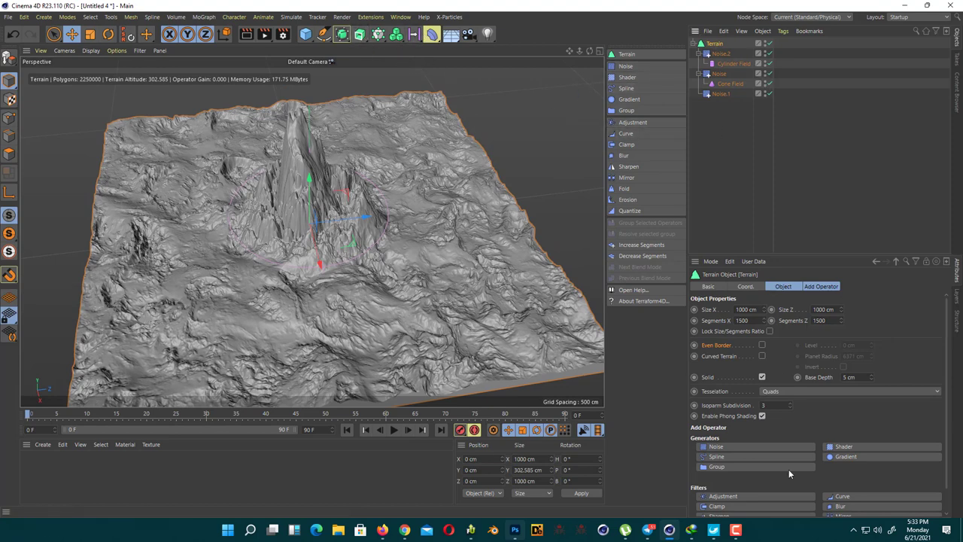
Step: Add an Adjustment operator to the terrain and look over its properties
scroll(778, 477, down, 1)
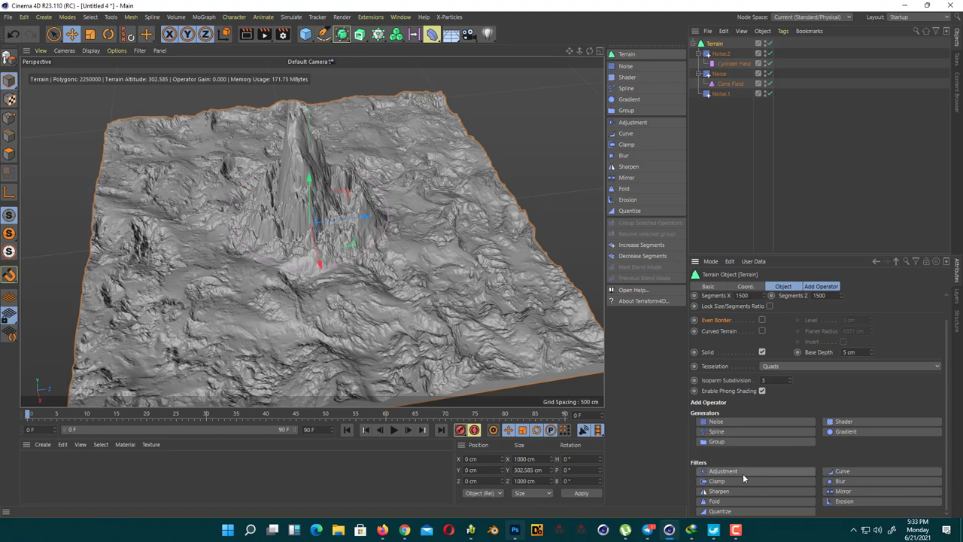
click(743, 473)
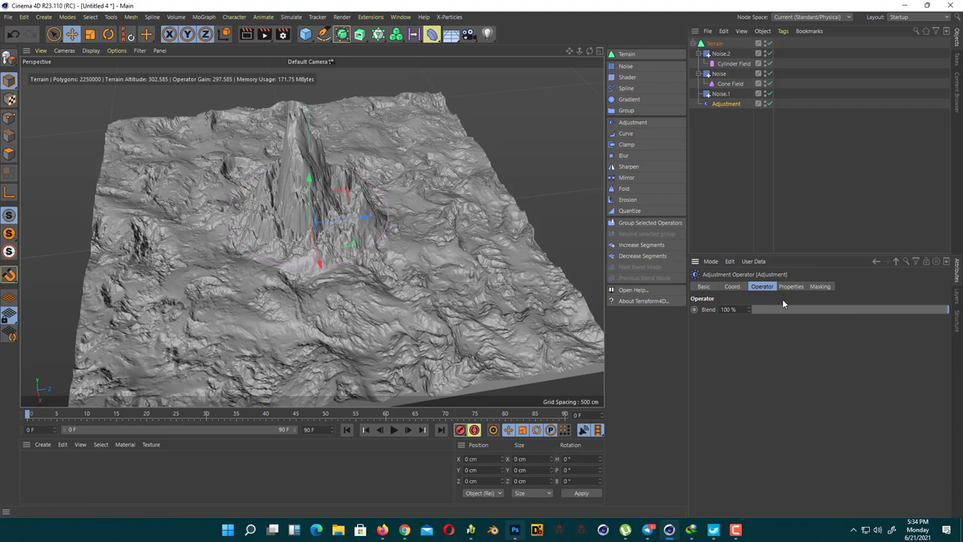
click(791, 287)
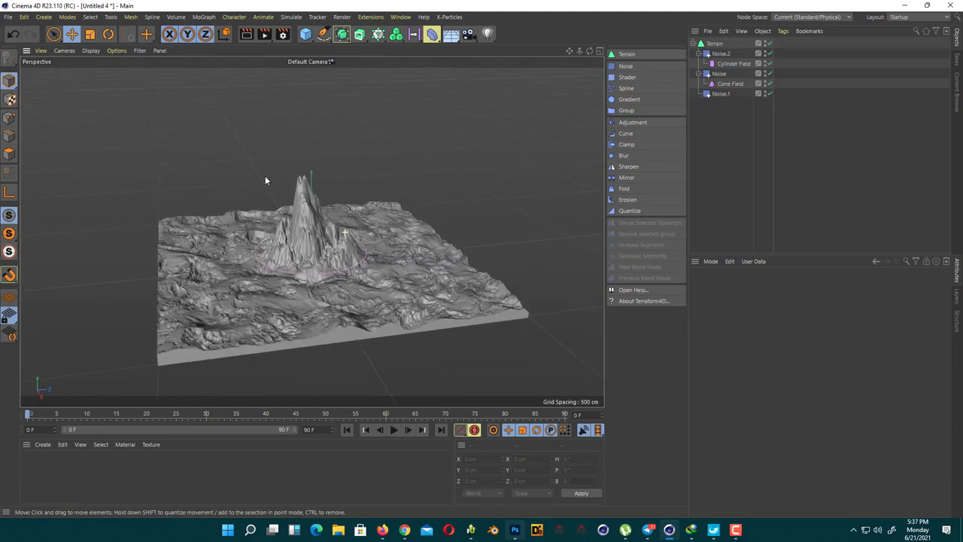
scroll(230, 211, up, 2)
scroll(247, 220, up, 2)
scroll(259, 233, up, 2)
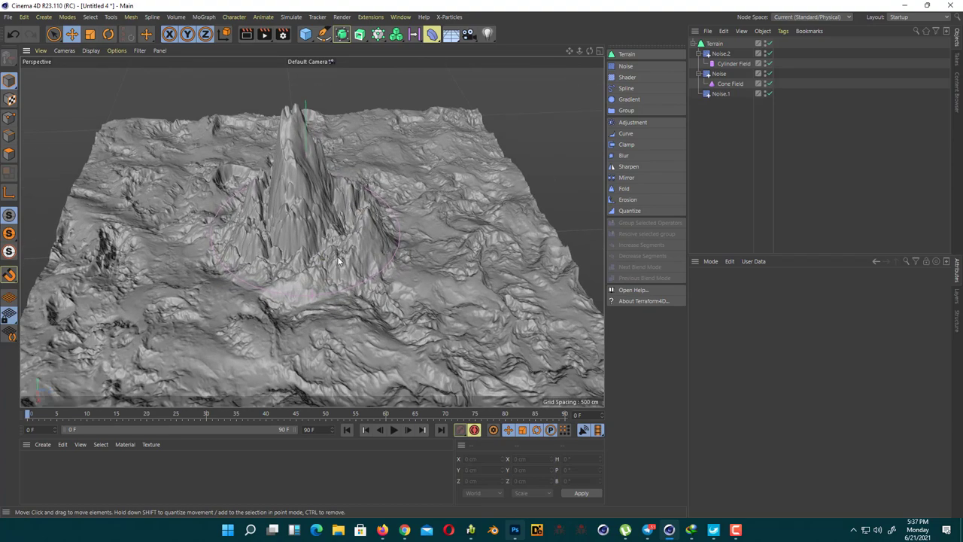
scroll(271, 248, up, 3)
mouse_move(276, 254)
alt+mouse_down()
mouse_move(290, 207)
mouse_move(371, 209)
mouse_move(362, 225)
mouse_move(447, 242)
alt+mouse_up()
scroll(451, 232, down, 3)
scroll(440, 228, down, 1)
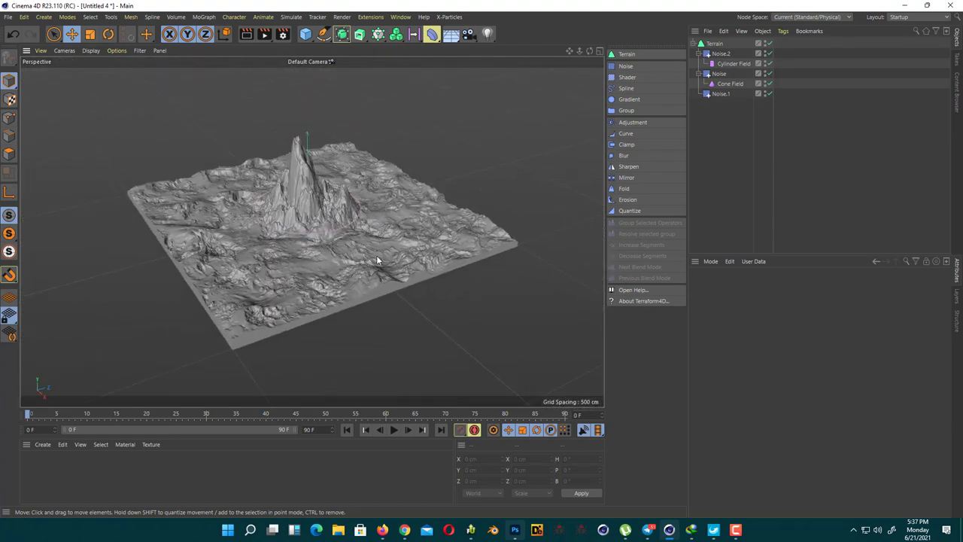
scroll(365, 240, down, 2)
Step: Cycle through Untitled 3 and Untitled 2, ending on the Untitled 1 NULLPK project
key(v)
click(372, 296)
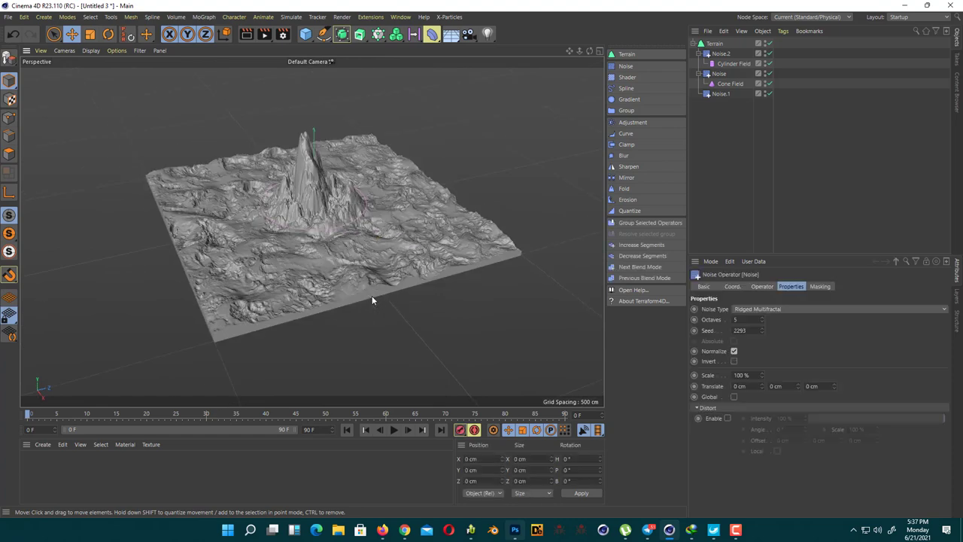
key(v)
mouse_move(376, 289)
click(380, 343)
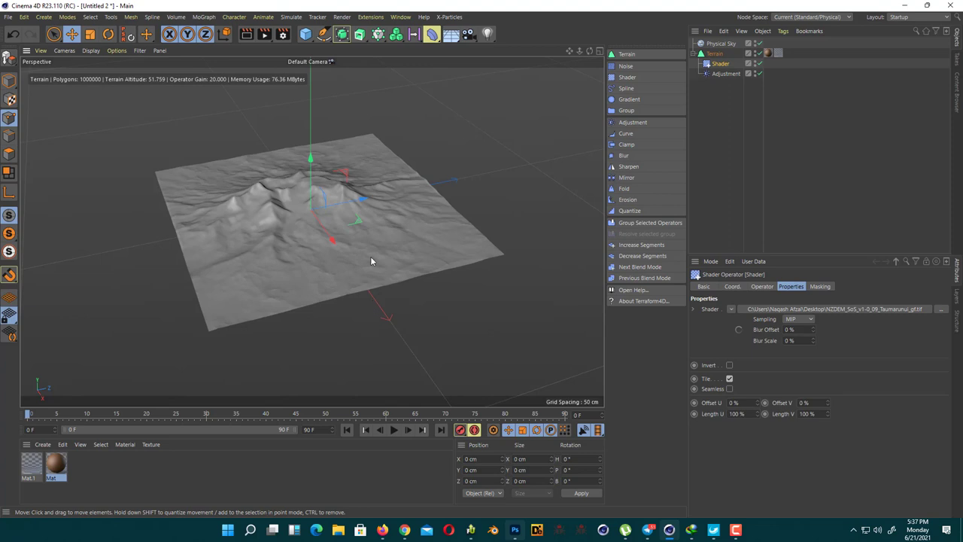
key(v)
click(373, 339)
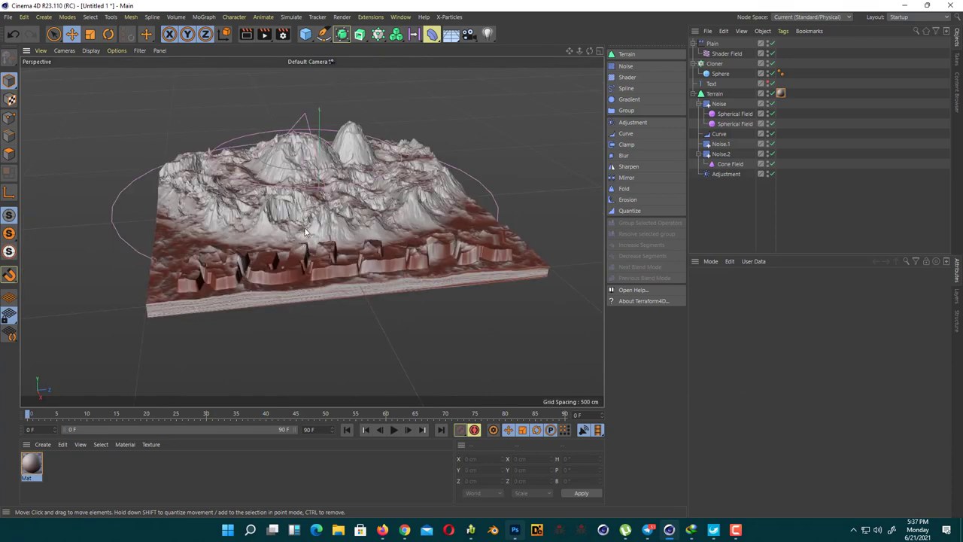
Step: Delete the Mat material and inspect the now grey NULLPK terrain
mouse_move(306, 233)
alt+mouse_down()
mouse_move(340, 230)
mouse_move(195, 369)
alt+mouse_up()
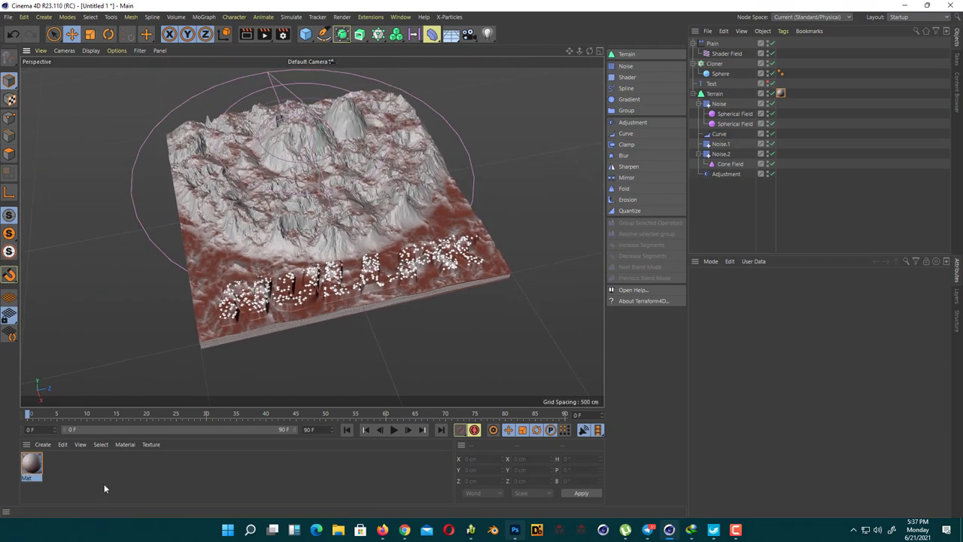
key(Delete)
alt+drag(138, 357, 279, 313)
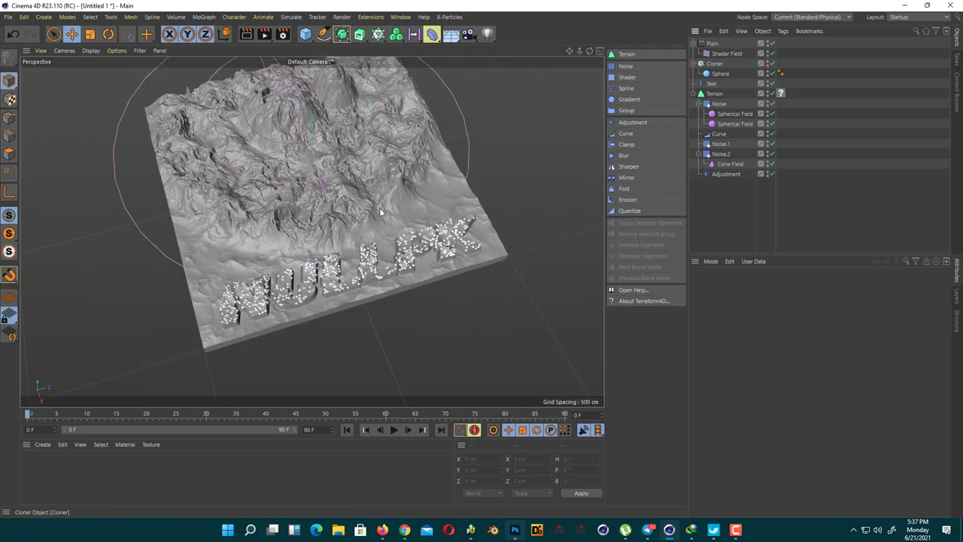
mouse_move(380, 213)
alt+mouse_down()
mouse_move(330, 267)
mouse_move(395, 183)
mouse_move(339, 224)
mouse_move(331, 276)
mouse_move(339, 276)
mouse_move(289, 245)
alt+mouse_up()
scroll(329, 267, up, 5)
scroll(330, 266, down, 5)
scroll(336, 251, down, 3)
scroll(338, 277, up, 3)
scroll(339, 276, up, 4)
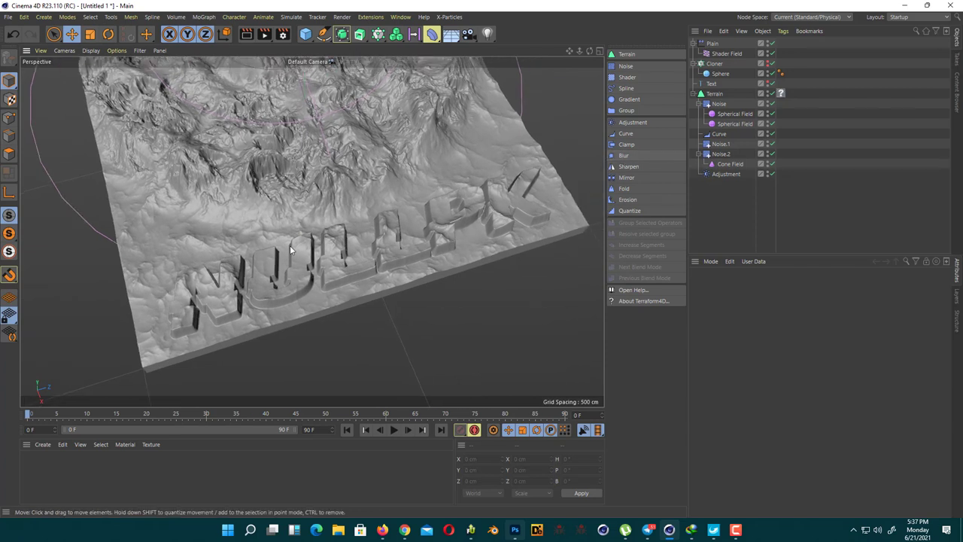
Step: Set the NULLPK Text object's font to Roboto, style Bold
click(712, 83)
click(783, 350)
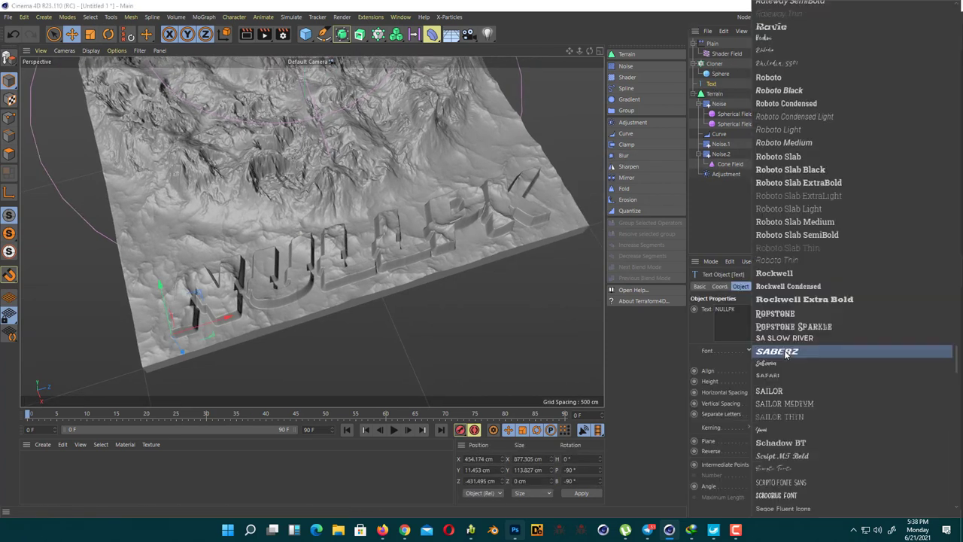
click(783, 77)
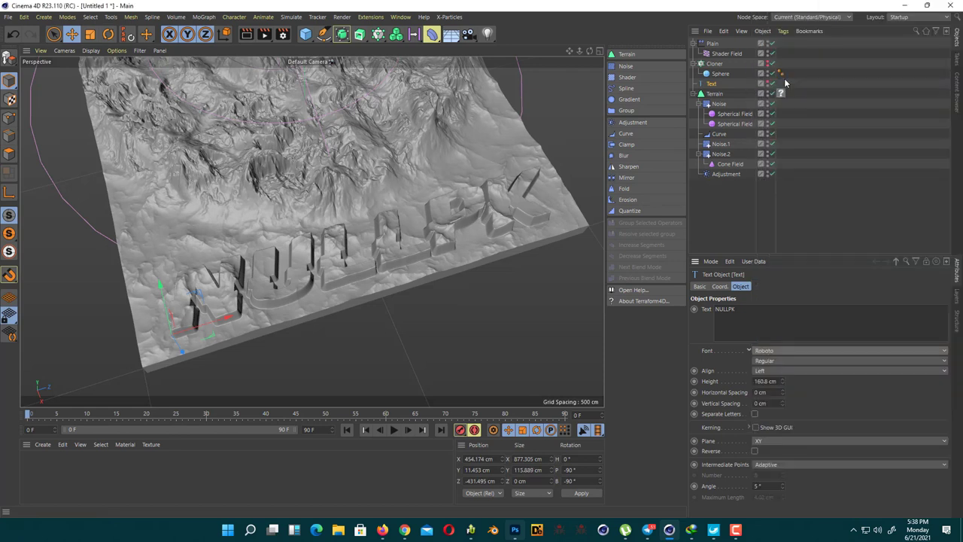
click(779, 360)
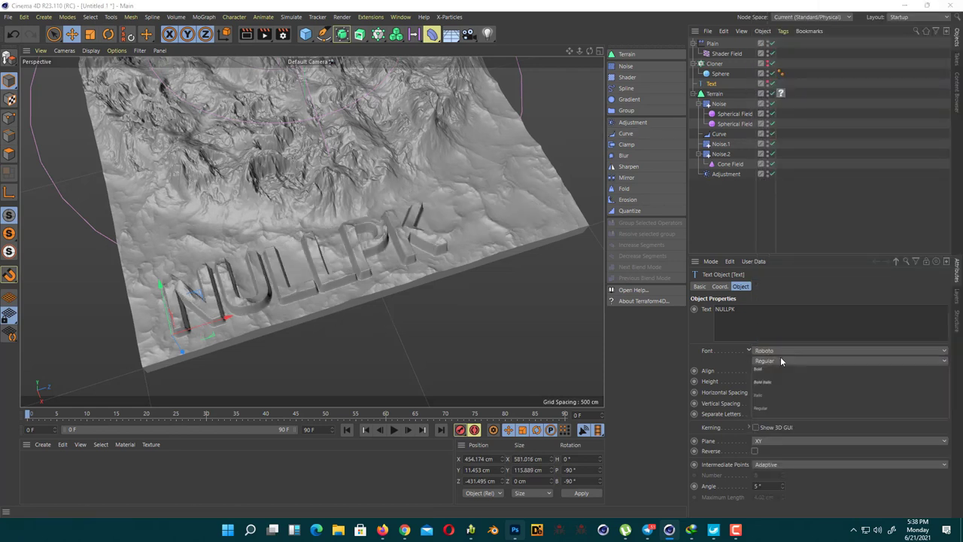
click(775, 369)
drag(234, 311, 217, 319)
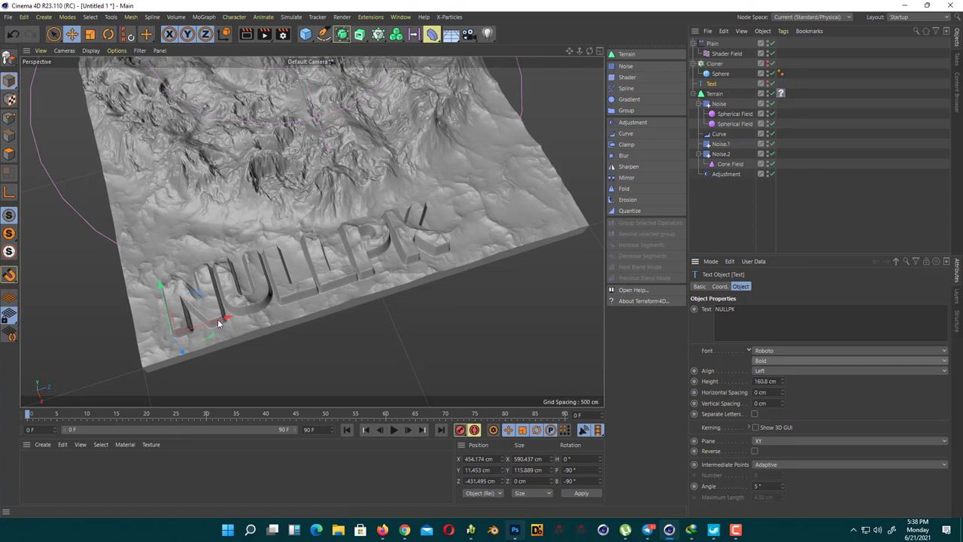
Step: Select the Adjustment operator and browse its masking settings
click(742, 174)
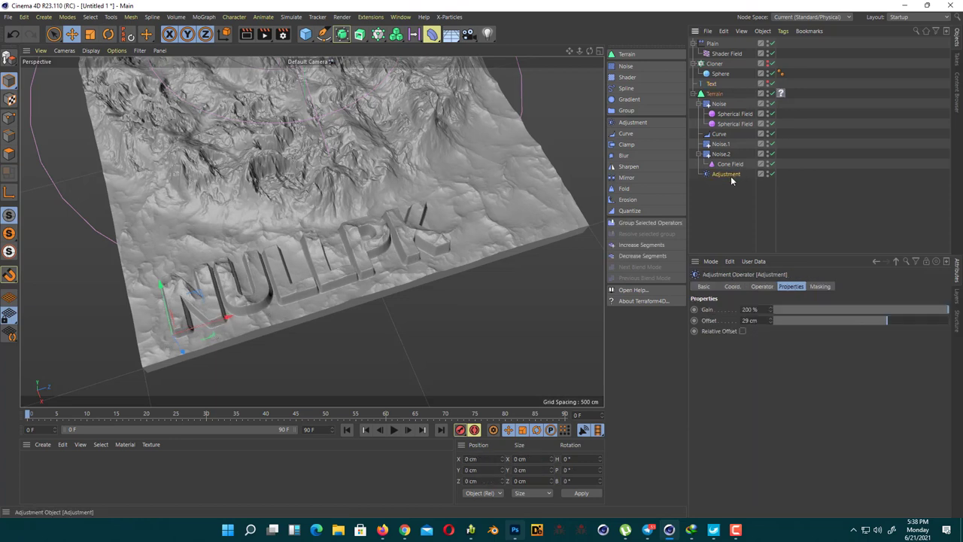
click(820, 287)
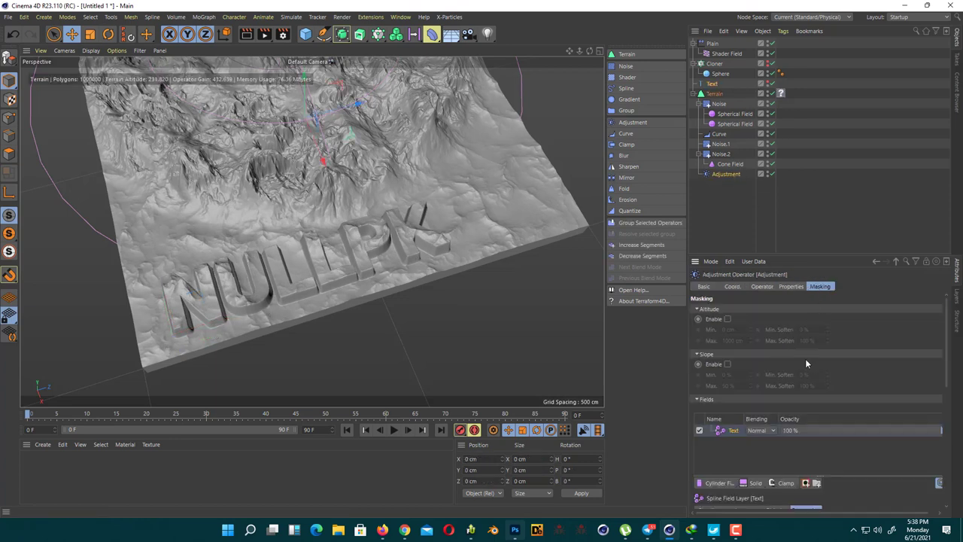
scroll(836, 364, down, 2)
scroll(862, 364, down, 2)
scroll(862, 364, down, 2)
scroll(862, 364, down, 2)
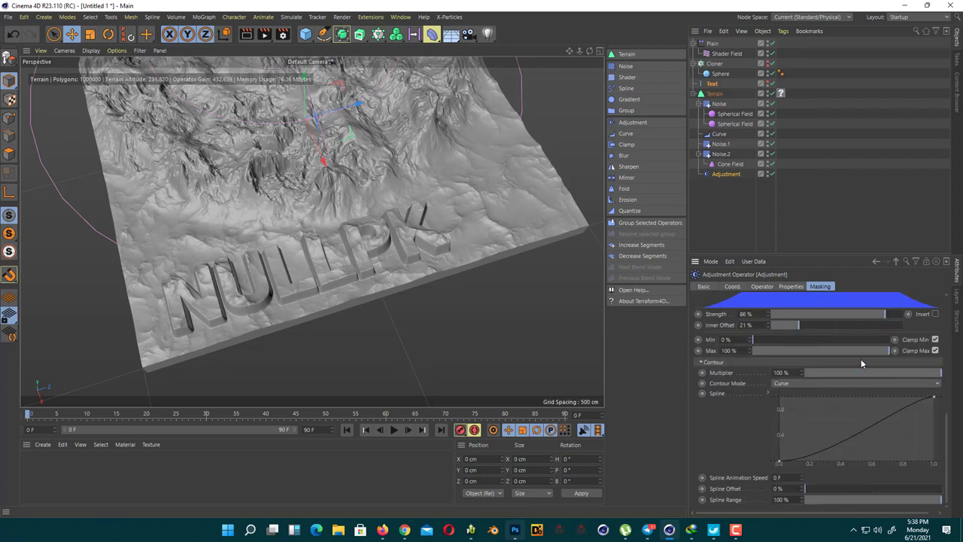
scroll(725, 437, down, 2)
scroll(725, 438, down, 2)
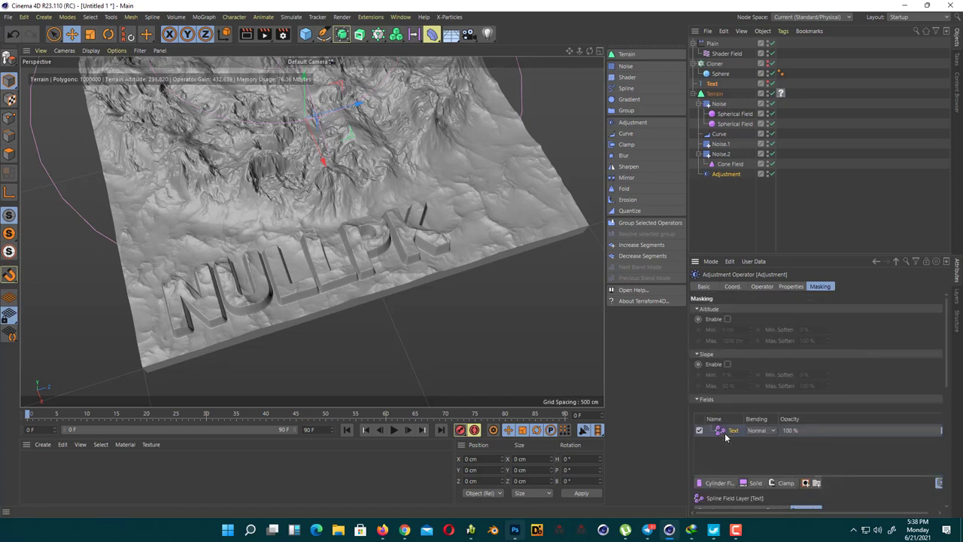
click(790, 287)
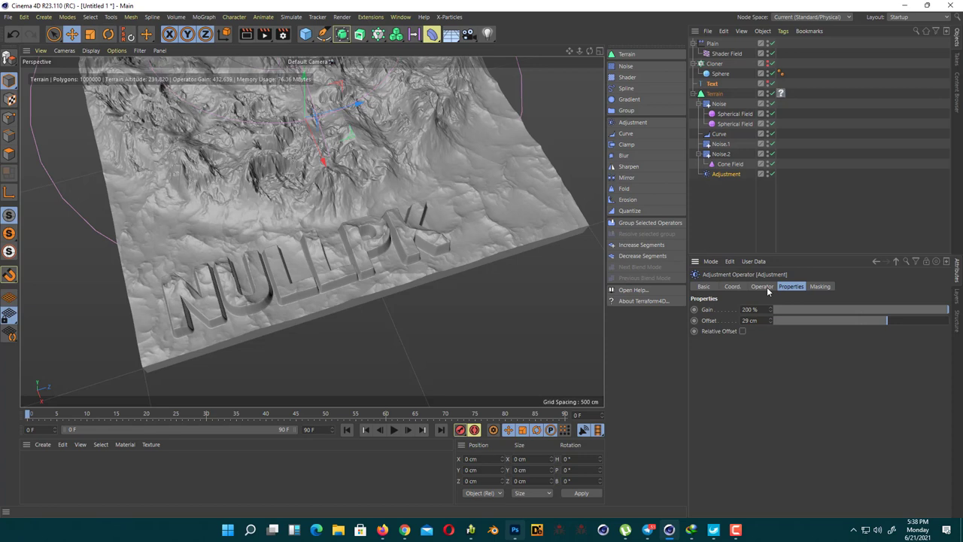
Step: Inspect the Curve operator's response curve, then return to Adjustment's gain and offset
click(720, 134)
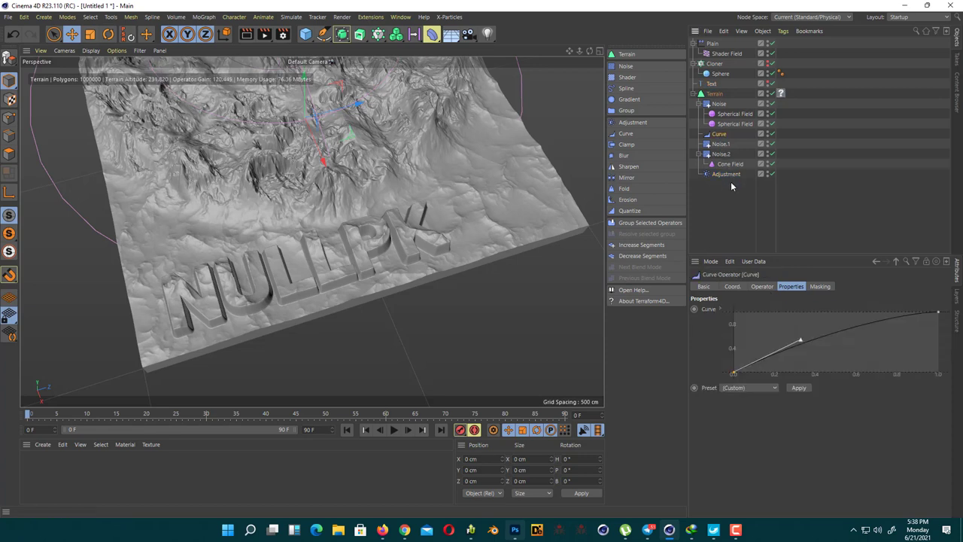
click(727, 174)
click(760, 287)
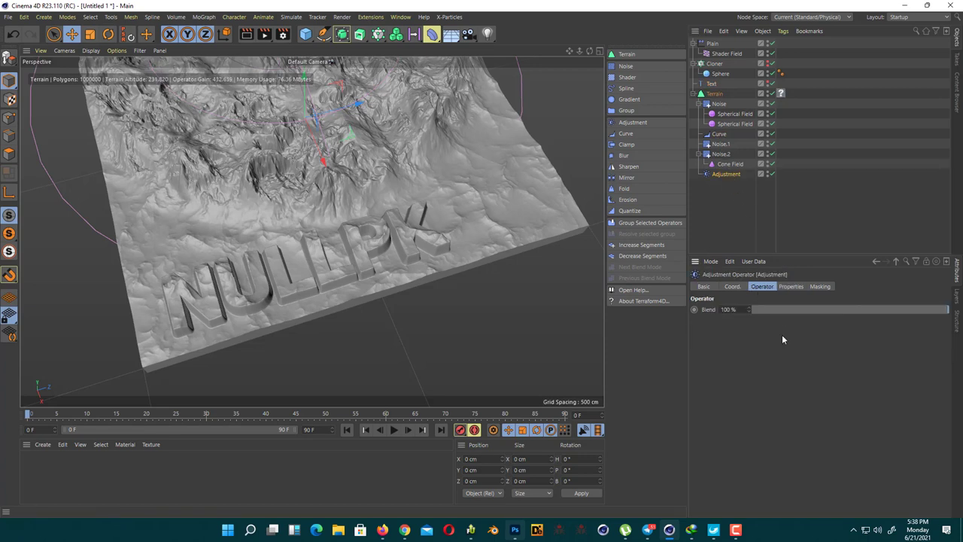
click(734, 287)
click(762, 287)
Step: Lower the Adjustment gain from 200% to 134% and set its offset to 5 cm
mouse_move(914, 309)
mouse_down()
mouse_move(842, 308)
mouse_move(915, 309)
mouse_move(907, 306)
mouse_up()
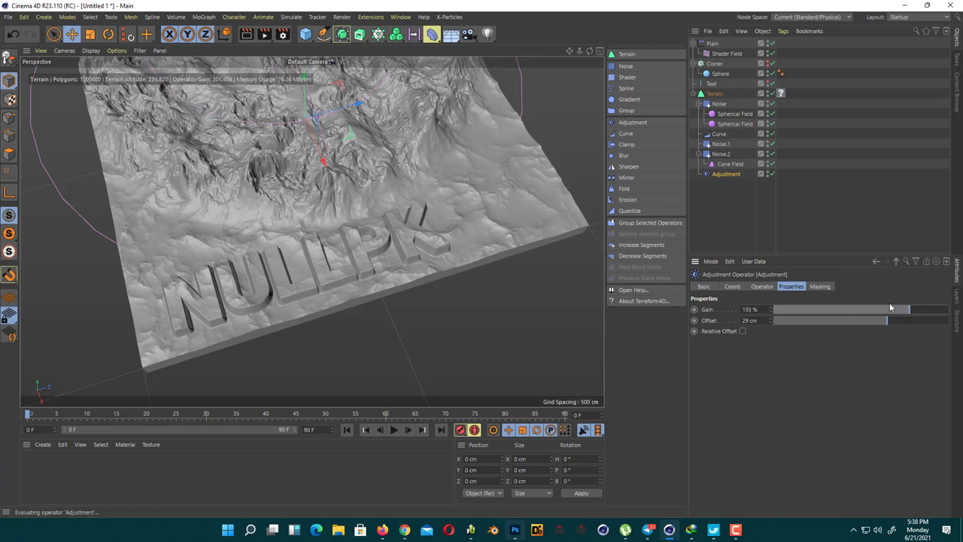
click(841, 320)
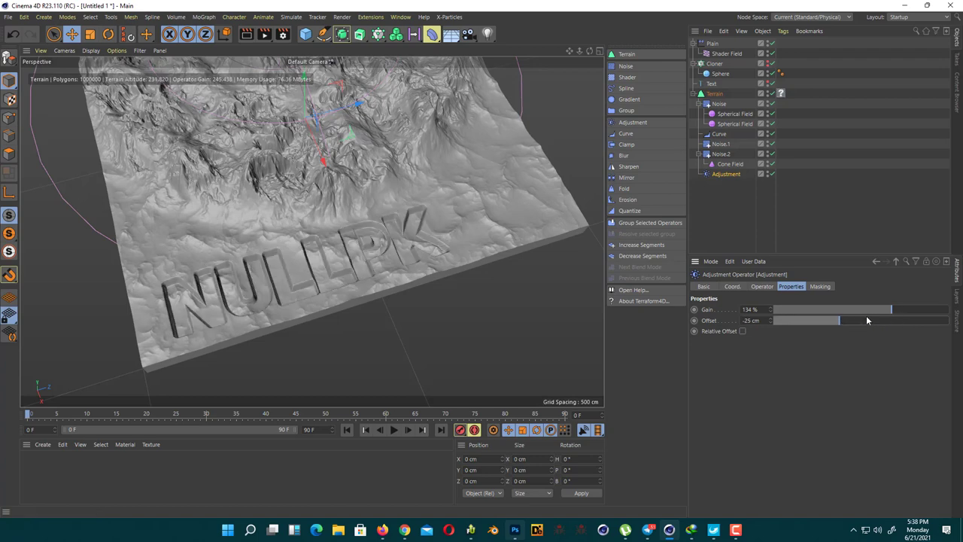
click(866, 320)
mouse_move(385, 247)
alt+mouse_down()
mouse_move(369, 160)
mouse_move(420, 199)
mouse_move(336, 181)
mouse_move(298, 256)
mouse_move(319, 216)
mouse_move(295, 199)
mouse_move(372, 213)
alt+mouse_up()
scroll(318, 216, up, 3)
scroll(318, 216, up, 3)
scroll(295, 200, down, 6)
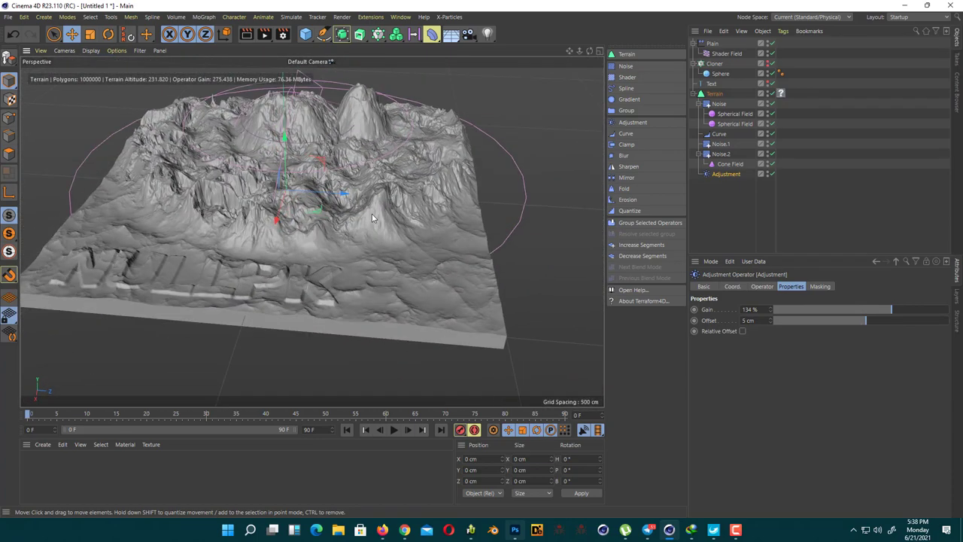
Step: Switch to Untitled 2, open the heightmap's Bitmap Shader settings, then go to Photoshop
key(v)
click(380, 261)
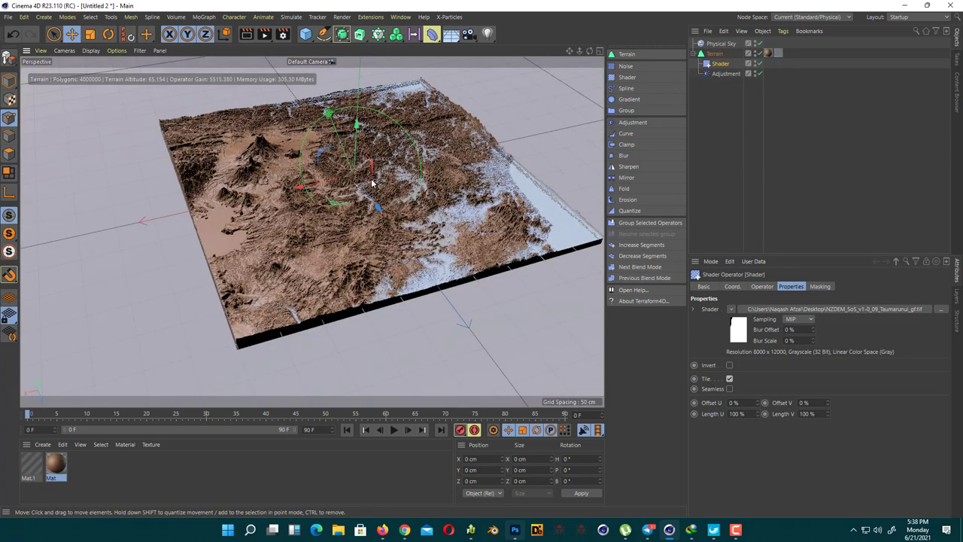
mouse_move(372, 182)
alt+mouse_down()
mouse_move(401, 251)
mouse_move(372, 186)
mouse_move(245, 222)
mouse_move(309, 214)
mouse_move(332, 226)
alt+mouse_up()
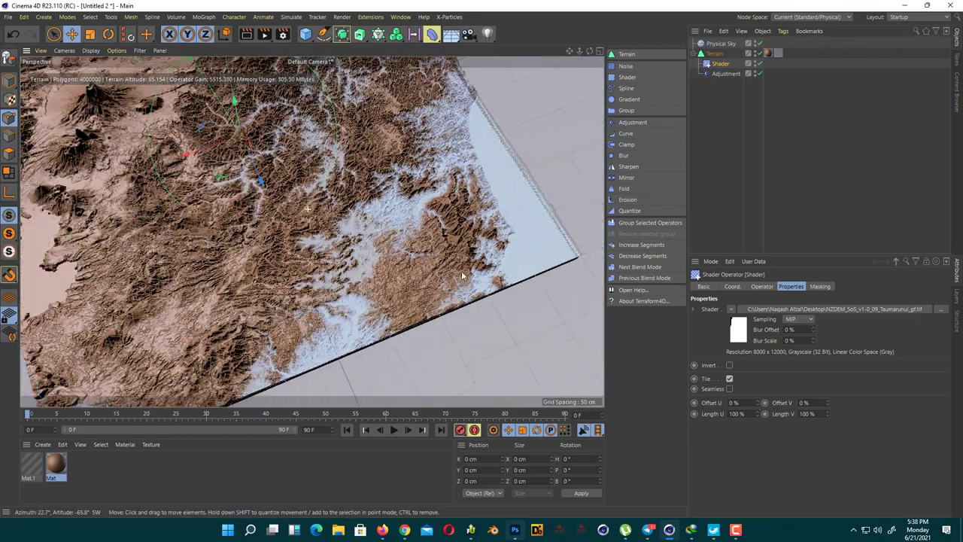
click(776, 309)
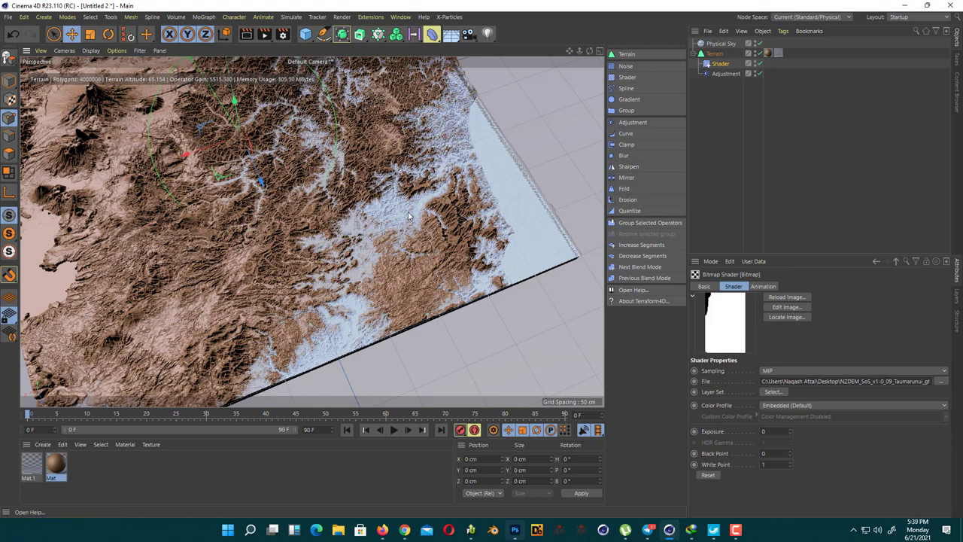
click(515, 530)
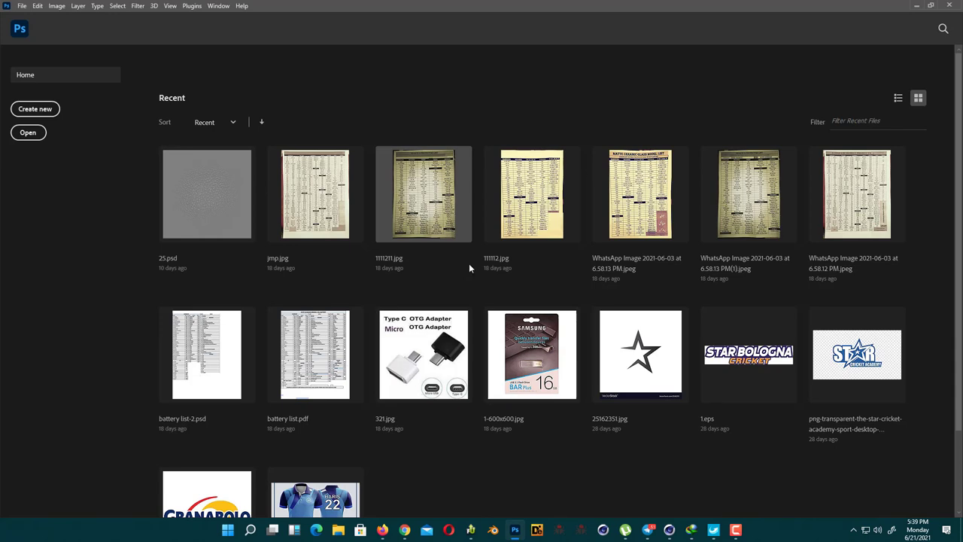
Step: Open NZDEM_SoS_v1-0_09_Taumarunui_gf.tif from the Desktop in Photoshop
key(ctrl+o)
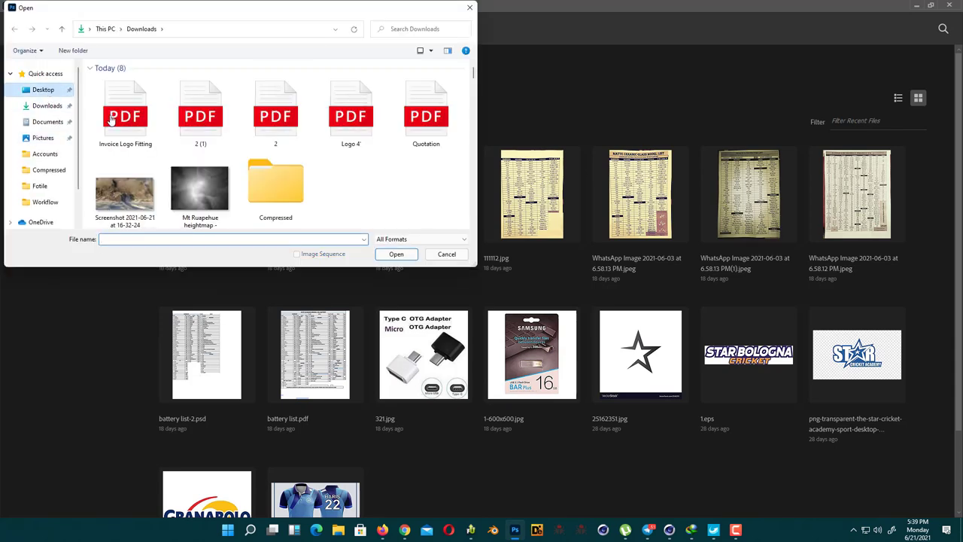
scroll(289, 183, up, 1)
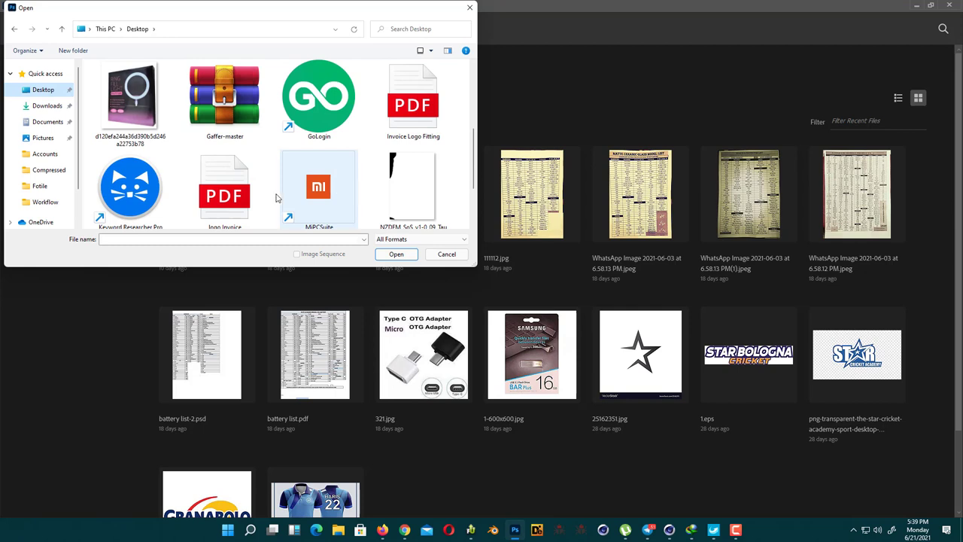
double_click(407, 186)
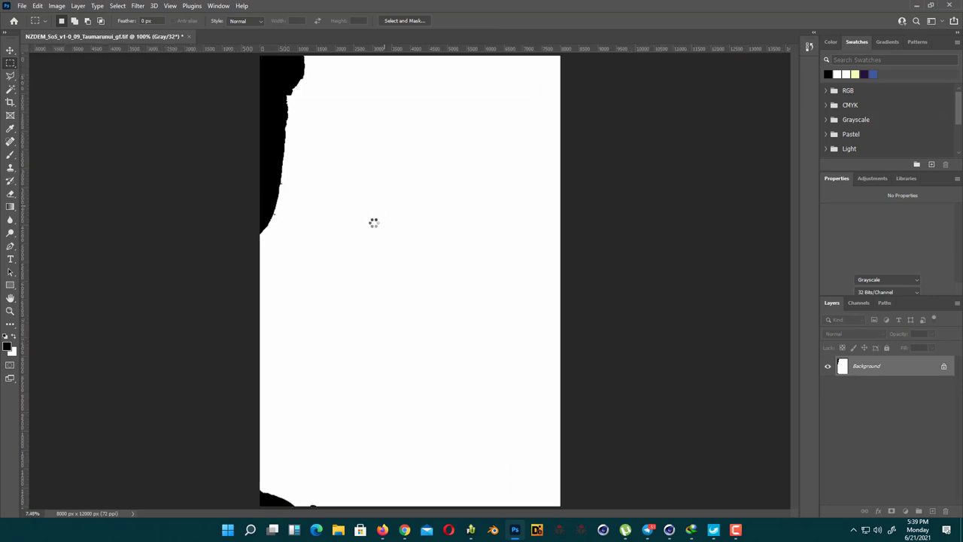
Step: View the heightmap at 100%, pan to its dark edge, then return to Cinema 4D
right_click(360, 233)
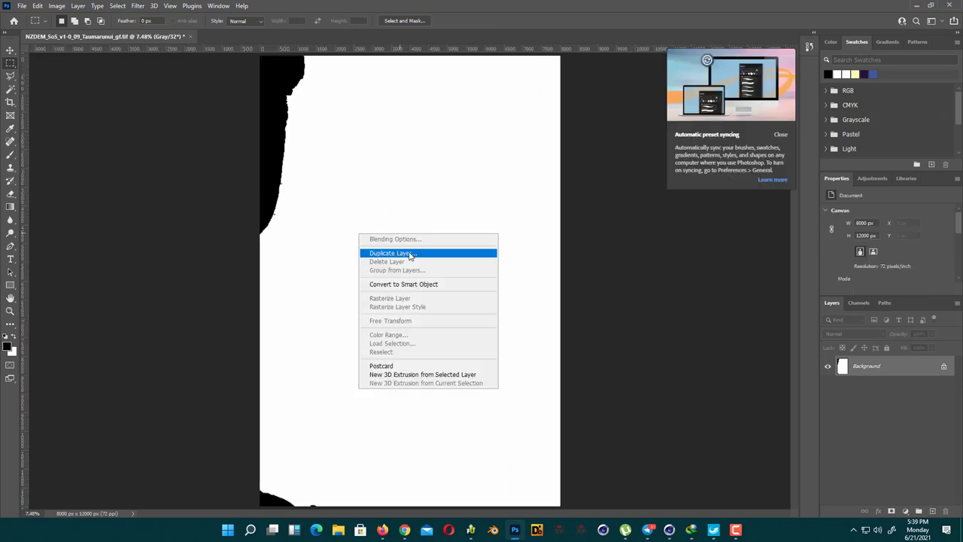
right_click(344, 190)
click(377, 205)
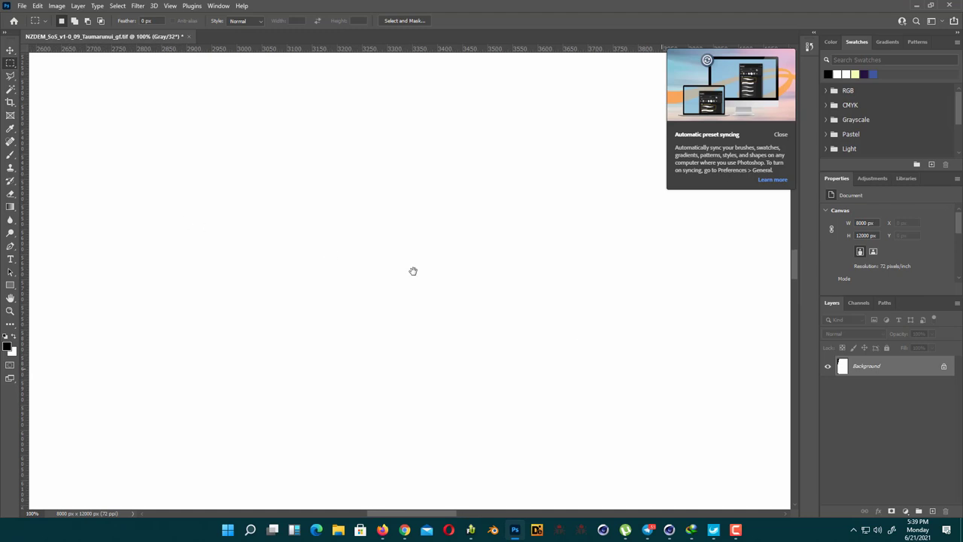
drag(494, 290, 293, 284)
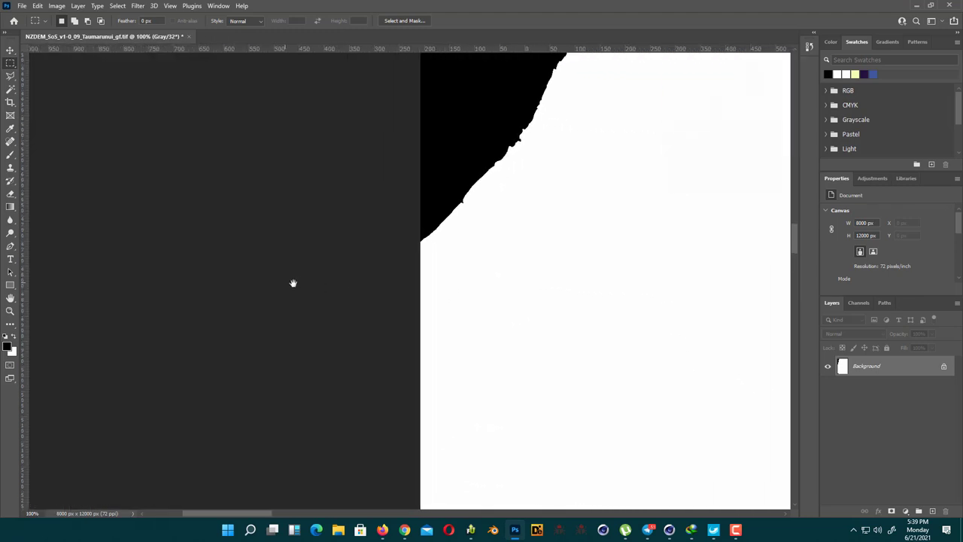
key(alt+Tab)
mouse_move(380, 199)
alt+mouse_down()
mouse_move(390, 262)
mouse_move(364, 249)
mouse_move(444, 258)
mouse_move(358, 355)
alt+mouse_up()
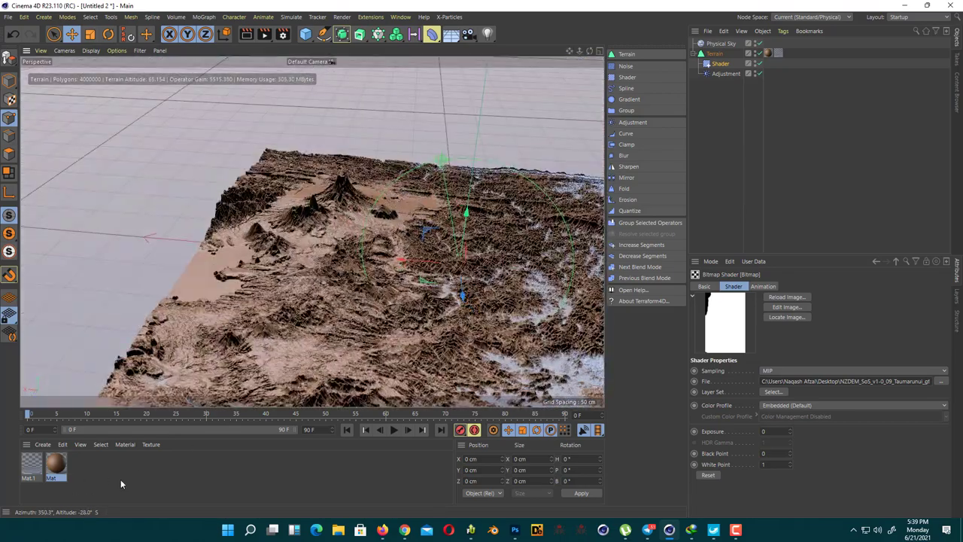
Step: Remove the terrain's materials and the Physical Sky, leaving the terrain plain grey
key(ctrl+z)
key(ctrl+z)
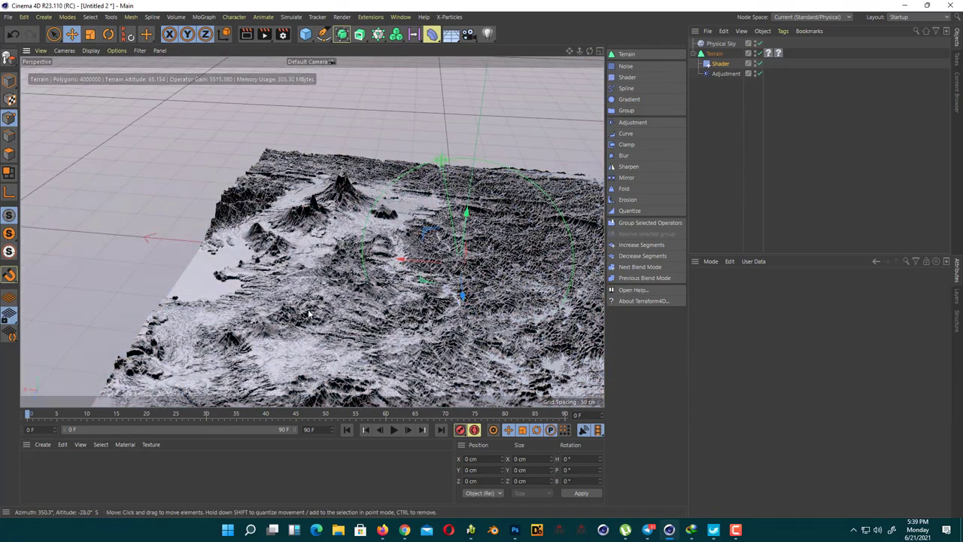
mouse_move(302, 248)
alt+mouse_down()
mouse_move(417, 249)
mouse_move(357, 283)
mouse_move(333, 199)
mouse_move(432, 296)
mouse_move(357, 169)
mouse_move(280, 206)
mouse_move(319, 161)
alt+mouse_up()
key(ctrl+z)
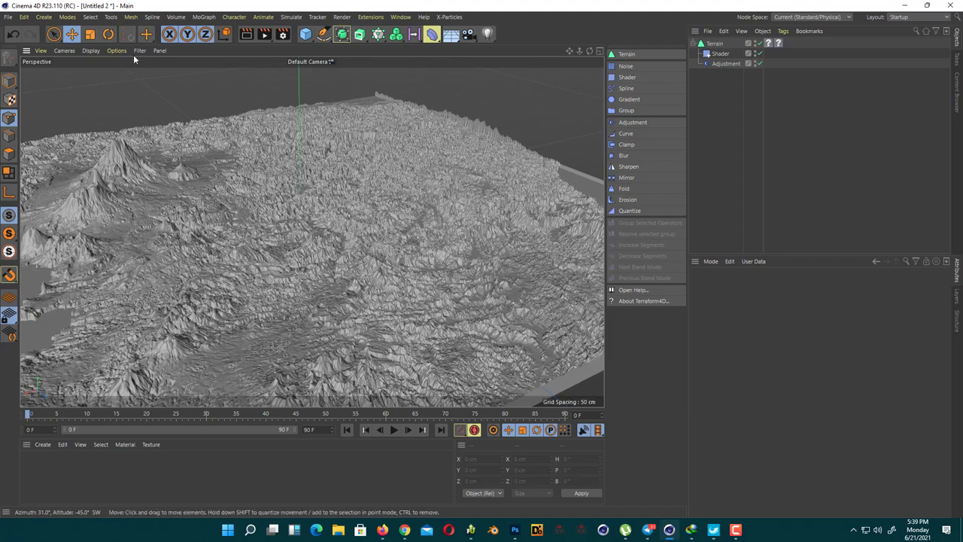
Step: Turn on Shadows and Tessellation in the viewport display options
click(133, 53)
click(127, 154)
click(116, 51)
click(154, 195)
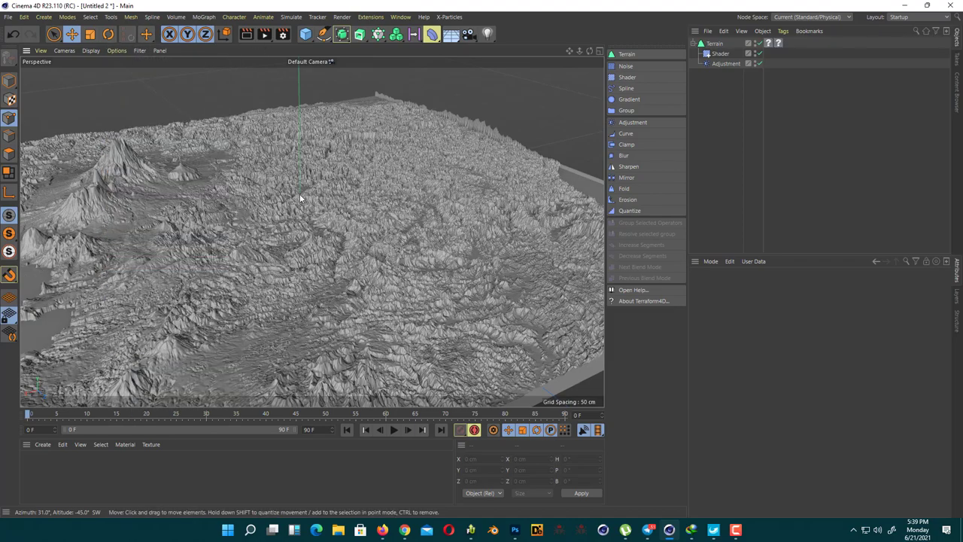
Step: Orbit and zoom close over the terrain's tall peaks and volcano area
mouse_move(300, 193)
alt+mouse_down()
mouse_move(336, 288)
mouse_move(378, 241)
mouse_move(238, 228)
mouse_move(229, 178)
alt+mouse_up()
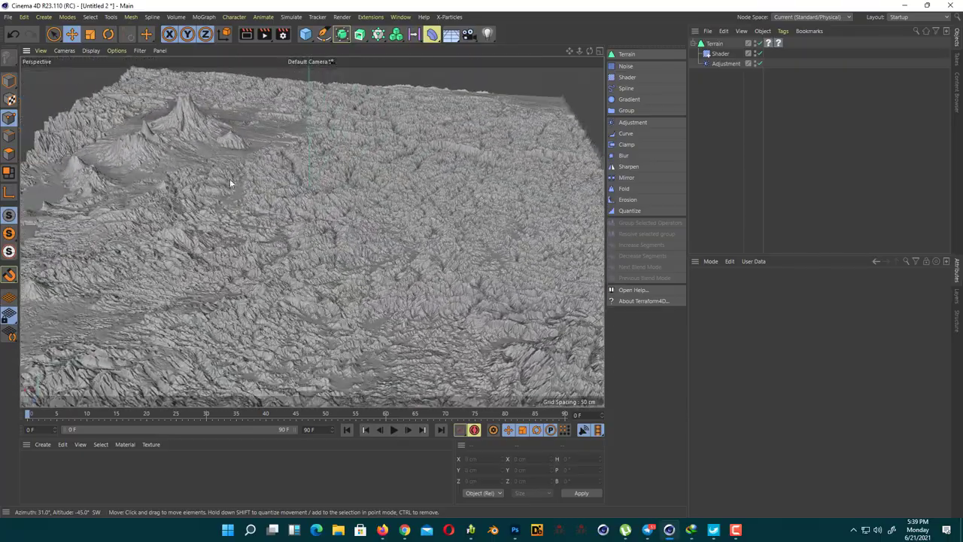
mouse_move(230, 178)
alt+right_down()
mouse_move(286, 129)
mouse_move(256, 211)
alt+right_up()
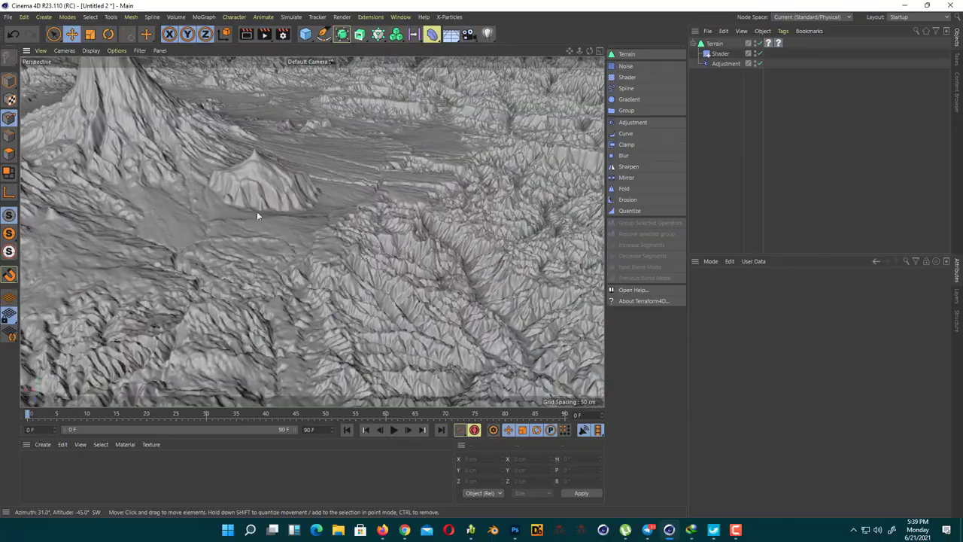
mouse_move(256, 211)
alt+mouse_down()
mouse_move(205, 163)
mouse_move(379, 263)
mouse_move(232, 228)
mouse_move(340, 183)
alt+mouse_up()
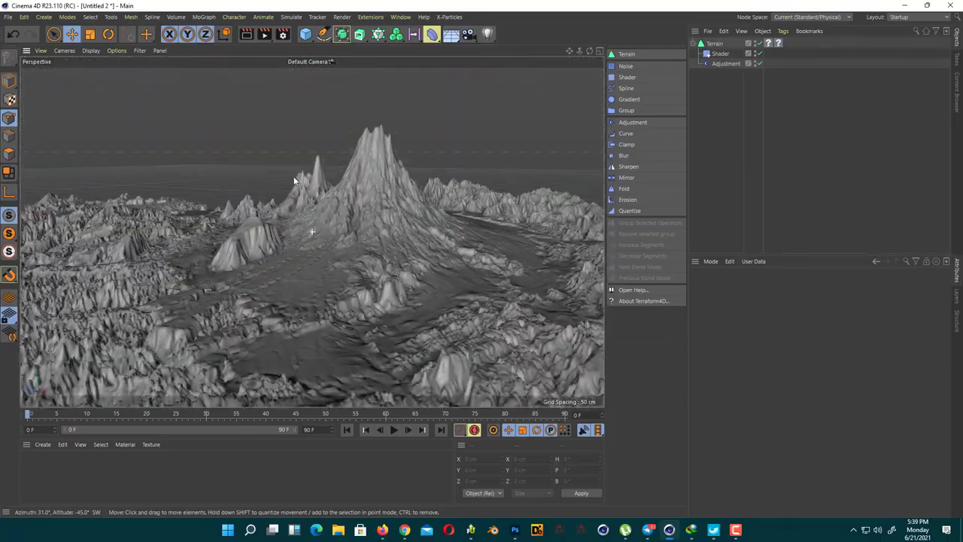
mouse_move(340, 182)
alt+right_down()
mouse_move(468, 170)
mouse_move(417, 221)
alt+right_up()
scroll(418, 220, down, 5)
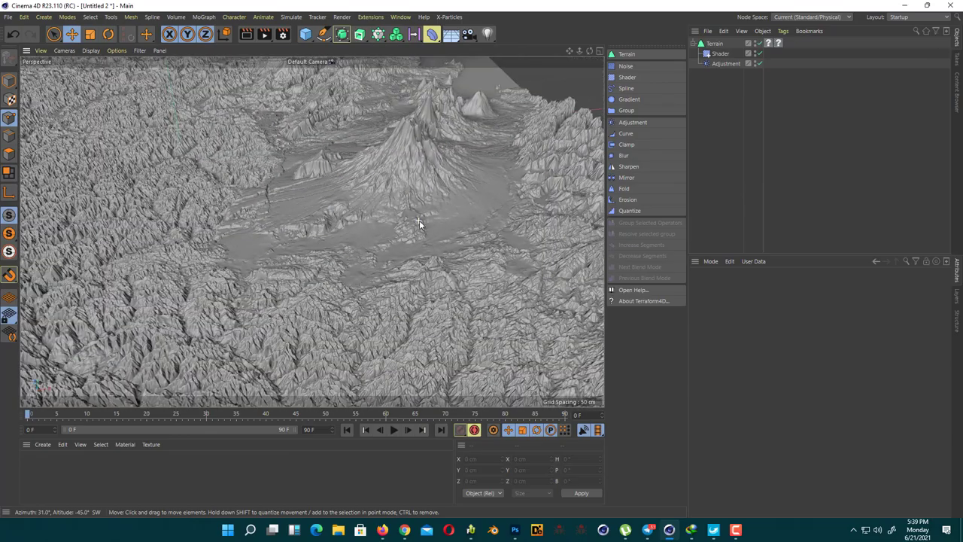
scroll(420, 220, down, 5)
scroll(414, 209, down, 5)
Step: Tilt to steep top-down and diagonal views of the terrain tile, zooming in and out
mouse_move(414, 209)
alt+mouse_down()
mouse_move(452, 342)
mouse_move(476, 241)
mouse_move(512, 279)
mouse_move(561, 276)
mouse_move(417, 170)
mouse_move(375, 189)
alt+mouse_up()
scroll(375, 189, up, 3)
scroll(375, 189, up, 5)
scroll(375, 189, up, 3)
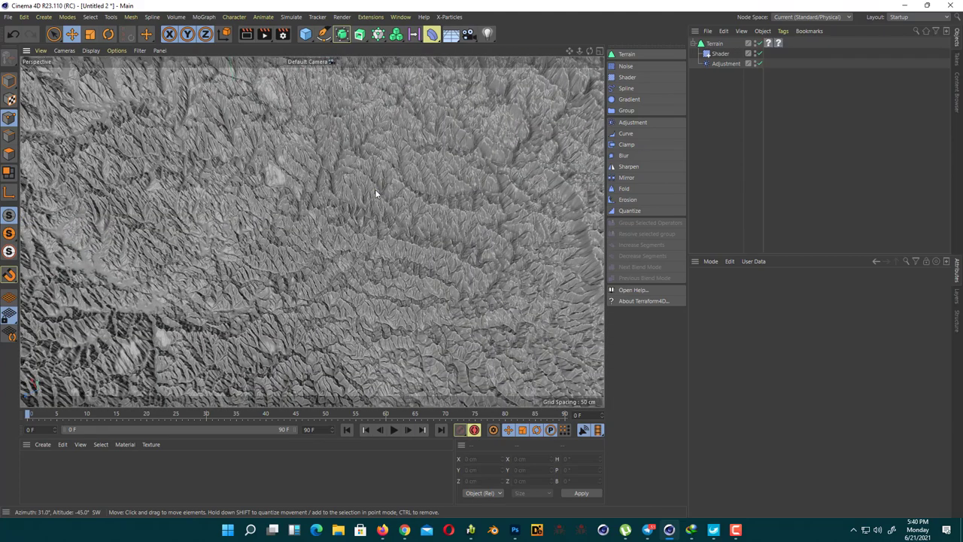
scroll(374, 189, down, 3)
scroll(375, 189, down, 5)
mouse_move(375, 189)
alt+mouse_down()
mouse_move(335, 236)
mouse_move(349, 238)
mouse_move(466, 185)
mouse_move(316, 208)
mouse_move(338, 190)
mouse_move(302, 194)
alt+mouse_up()
scroll(303, 193, up, 3)
scroll(308, 193, up, 3)
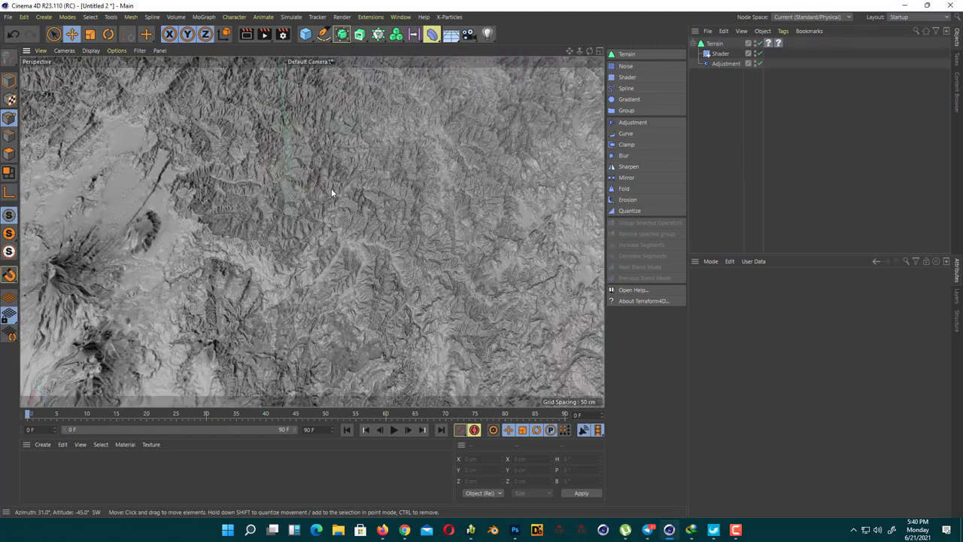